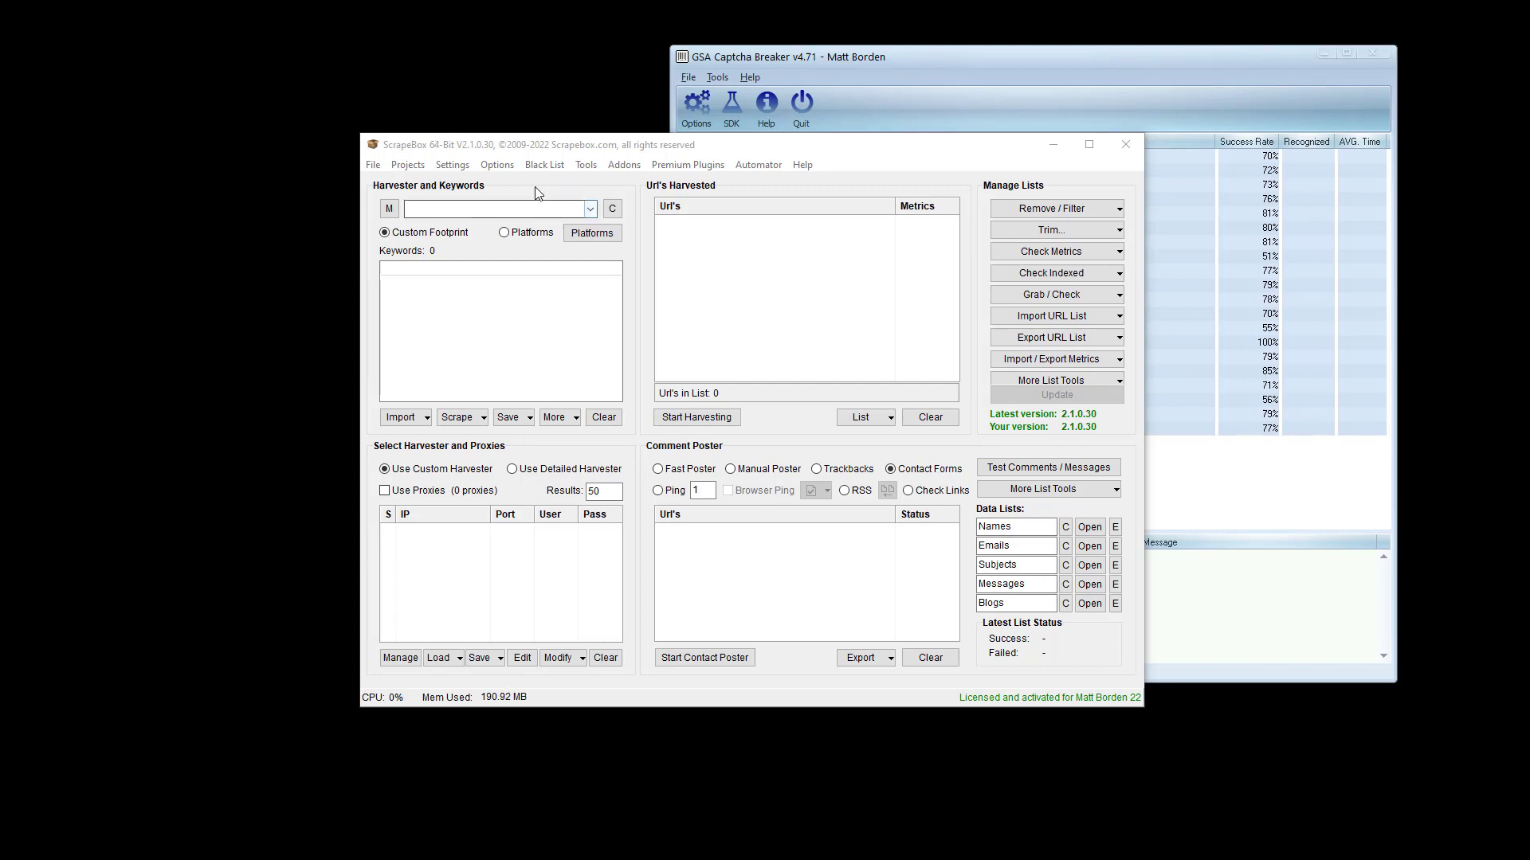
- Open ScrapeBox's Settings > Decaptcher Setup, then bring GSA Captcha Breaker forward and check its Options
{"action": "left_click", "coordinate": [453, 165]}
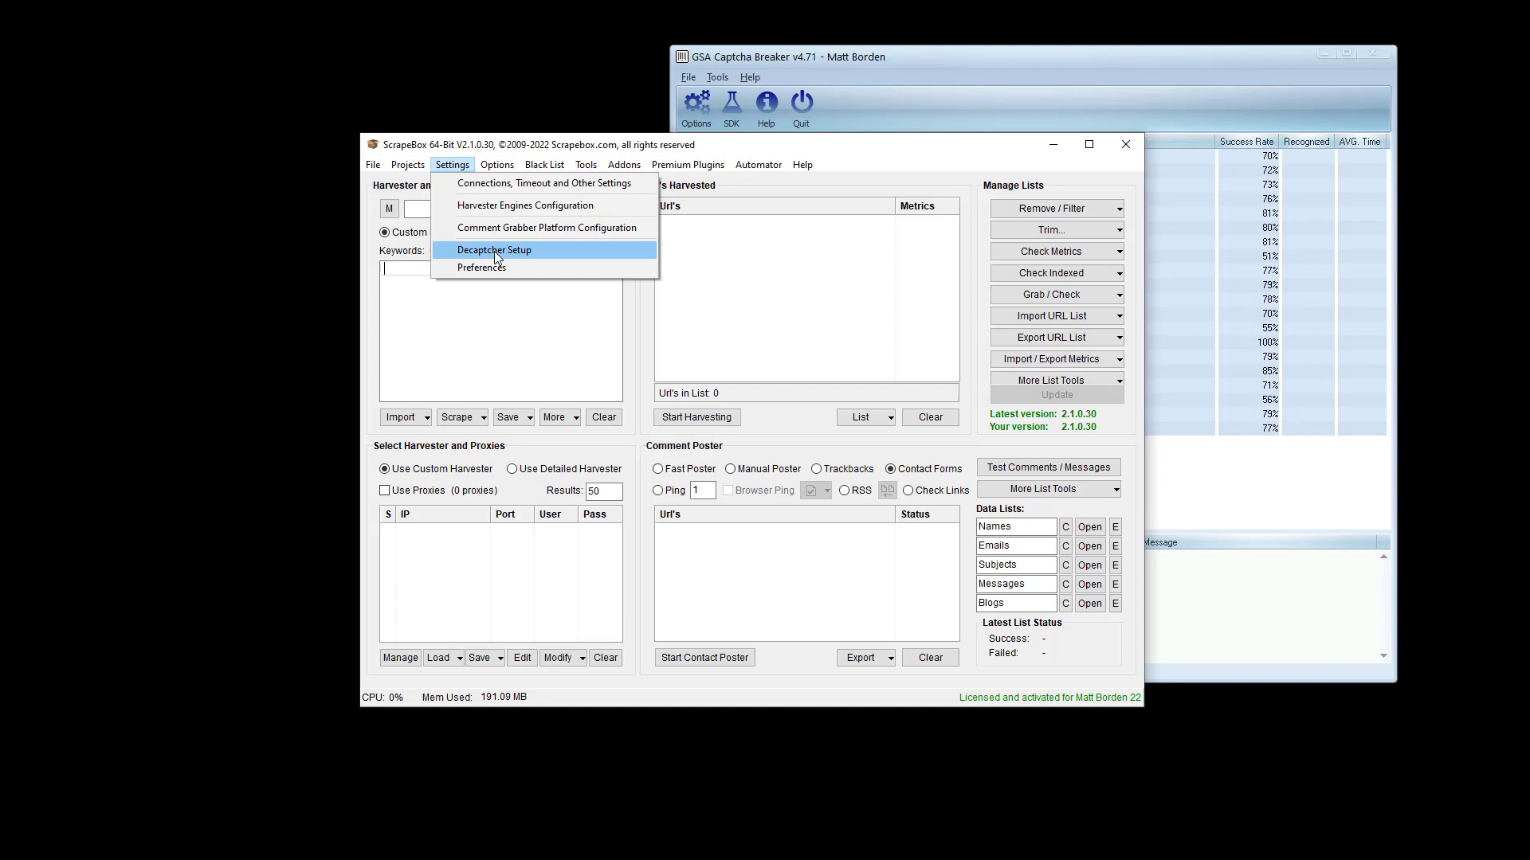
{"action": "left_click", "coordinate": [494, 251]}
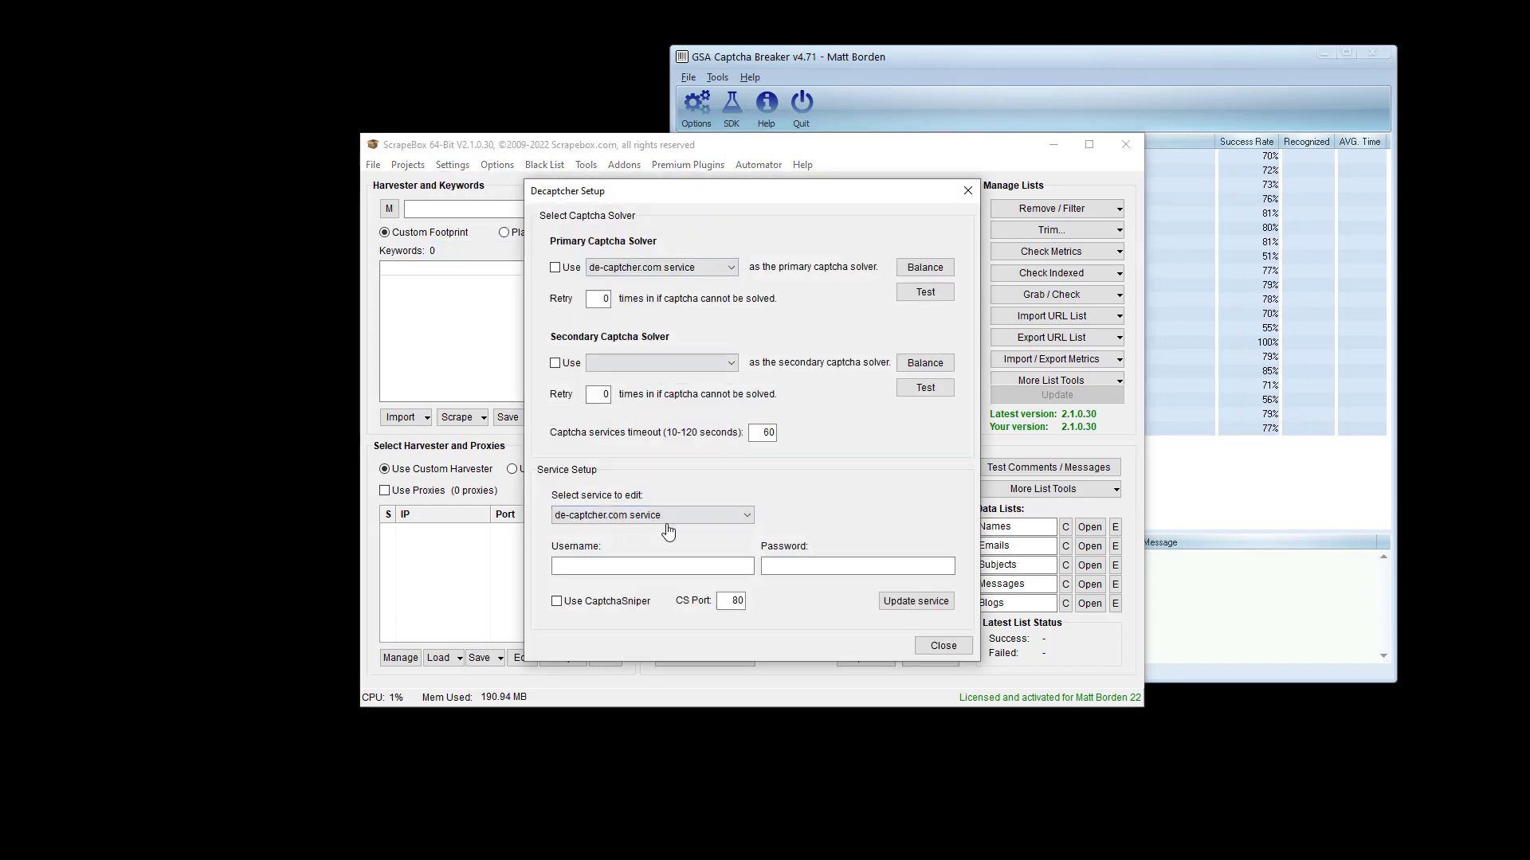
{"action": "left_click", "coordinate": [1079, 98]}
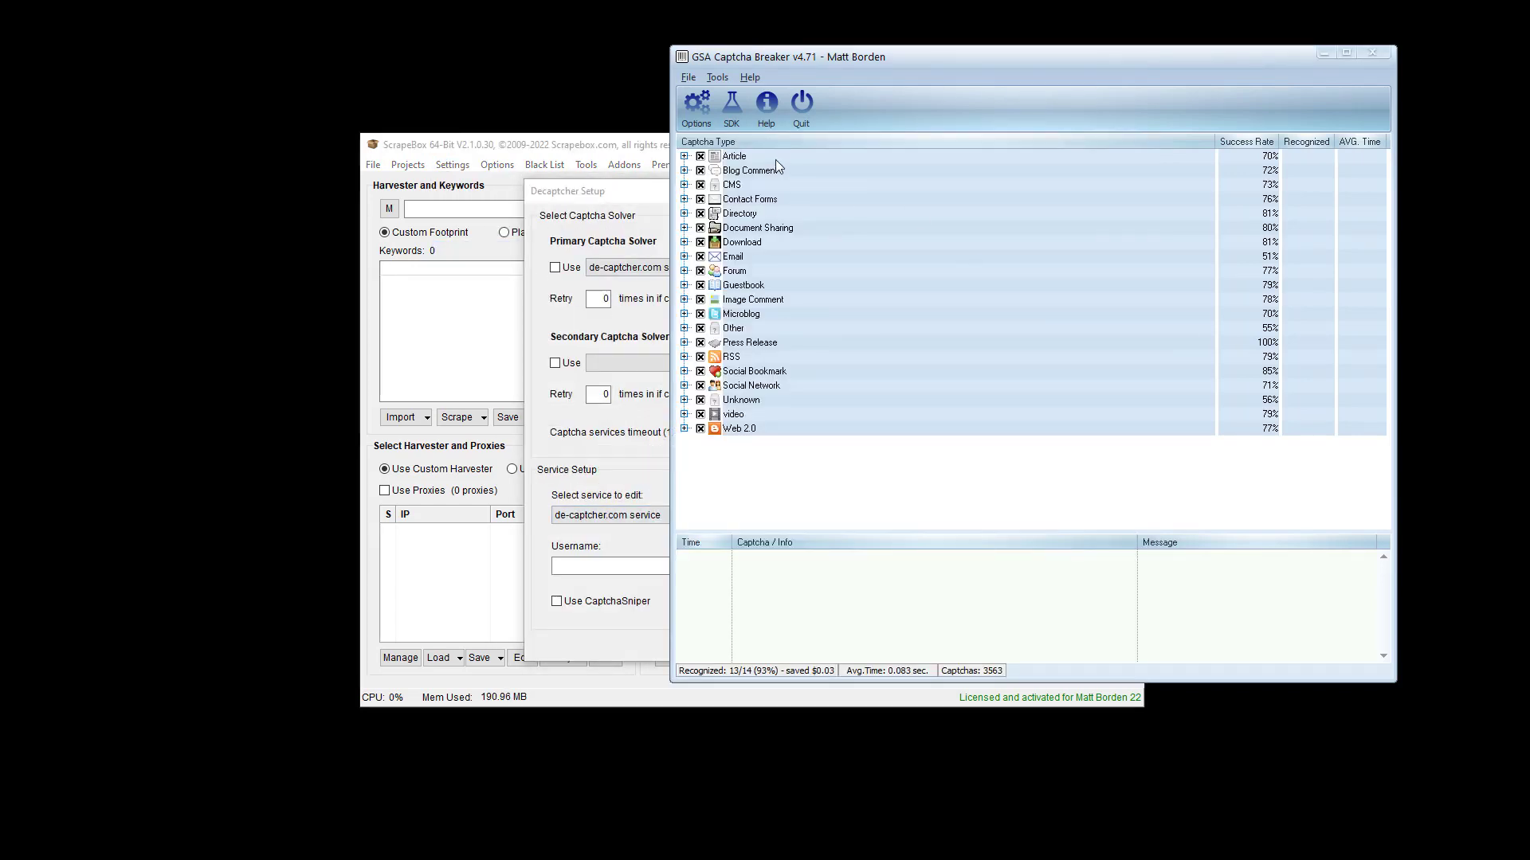
{"action": "left_click", "coordinate": [697, 108]}
{"action": "left_click", "coordinate": [1218, 529]}
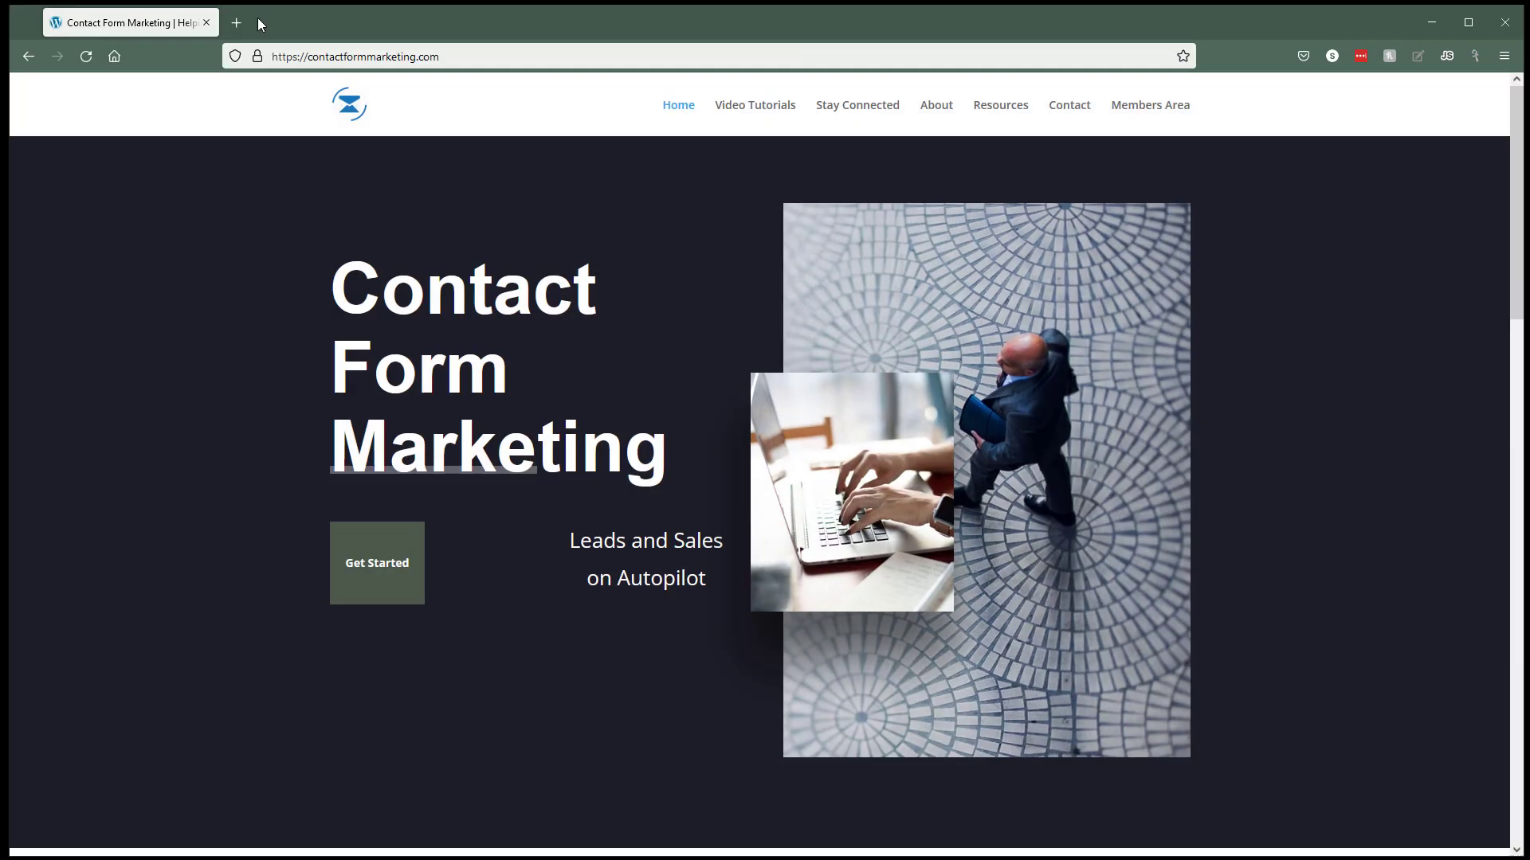
- Load scrapebox.com in a new Firefox tab
{"action": "left_click", "coordinate": [257, 20]}
{"action": "type", "text": "scr"}
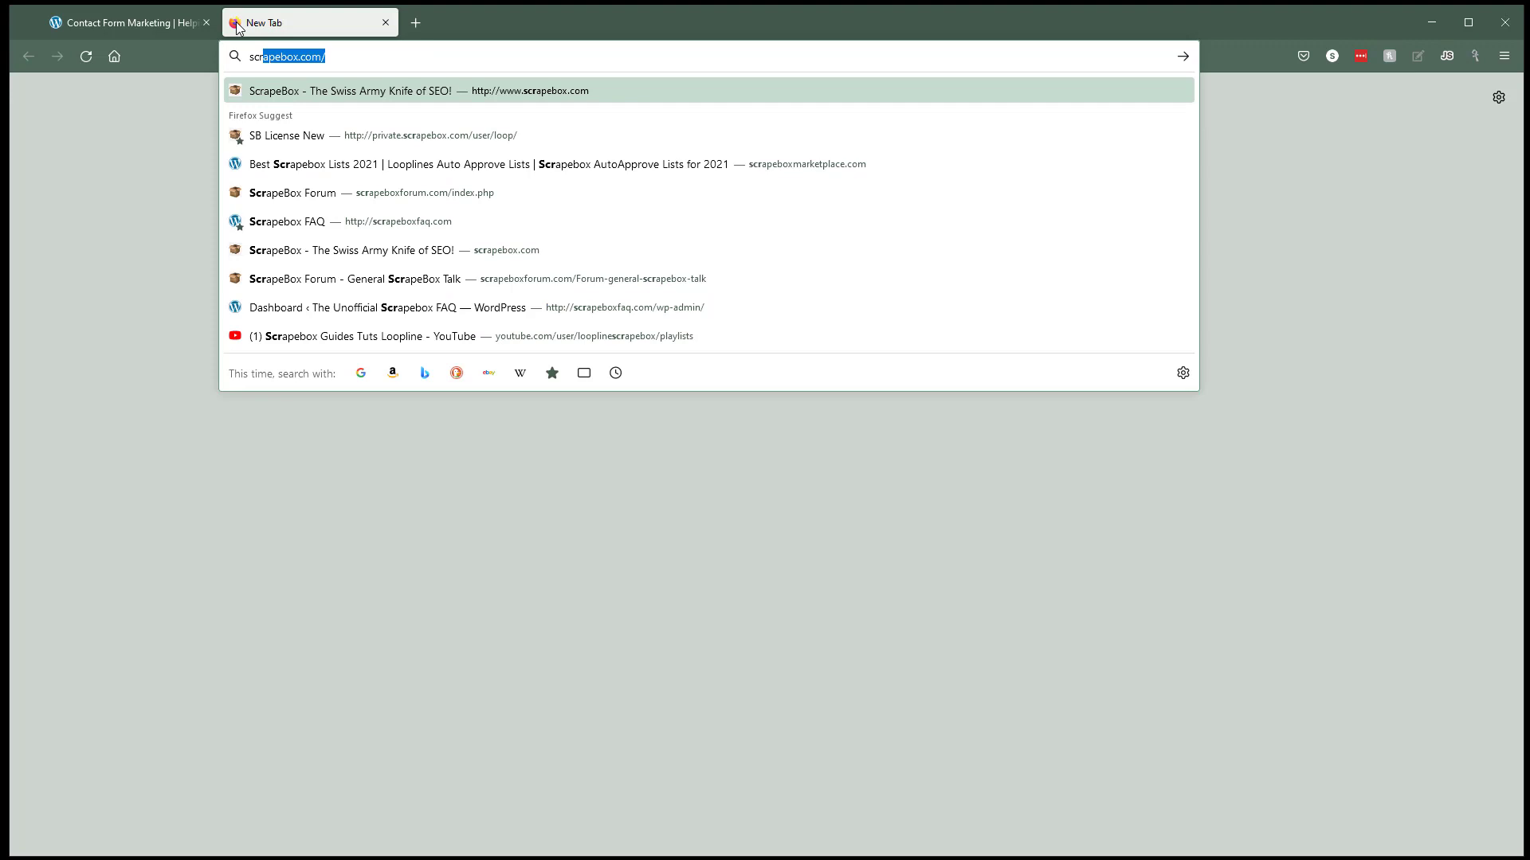
{"action": "key", "text": "BackSpace"}
{"action": "type", "text": "ap"}
{"action": "key", "text": "Return"}
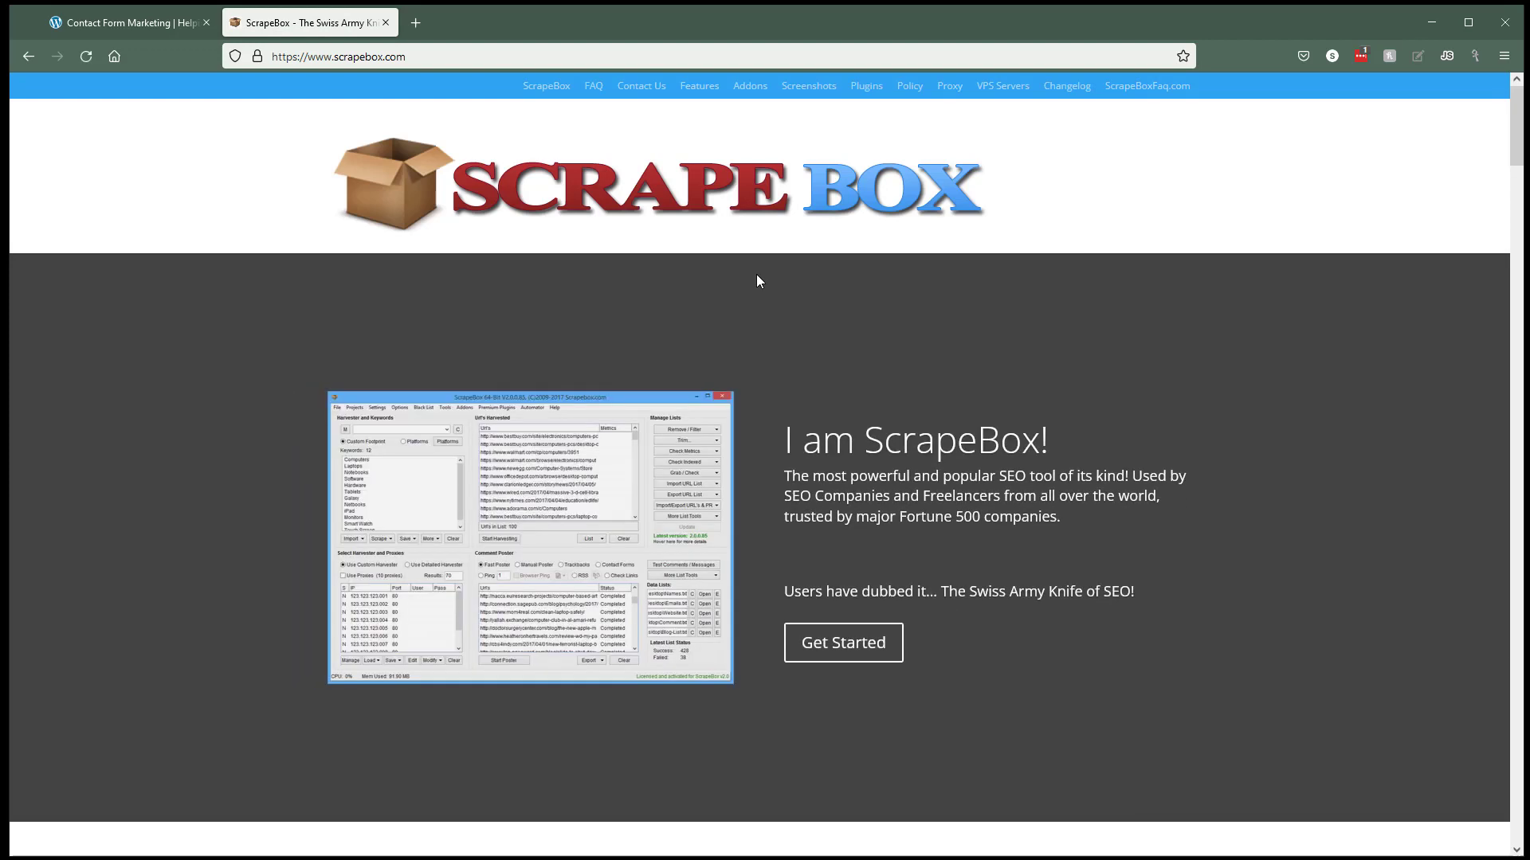
- On the Contact Form Marketing tab, go to Resources and scroll to the Captcha Solving section
{"action": "left_click", "coordinate": [127, 22]}
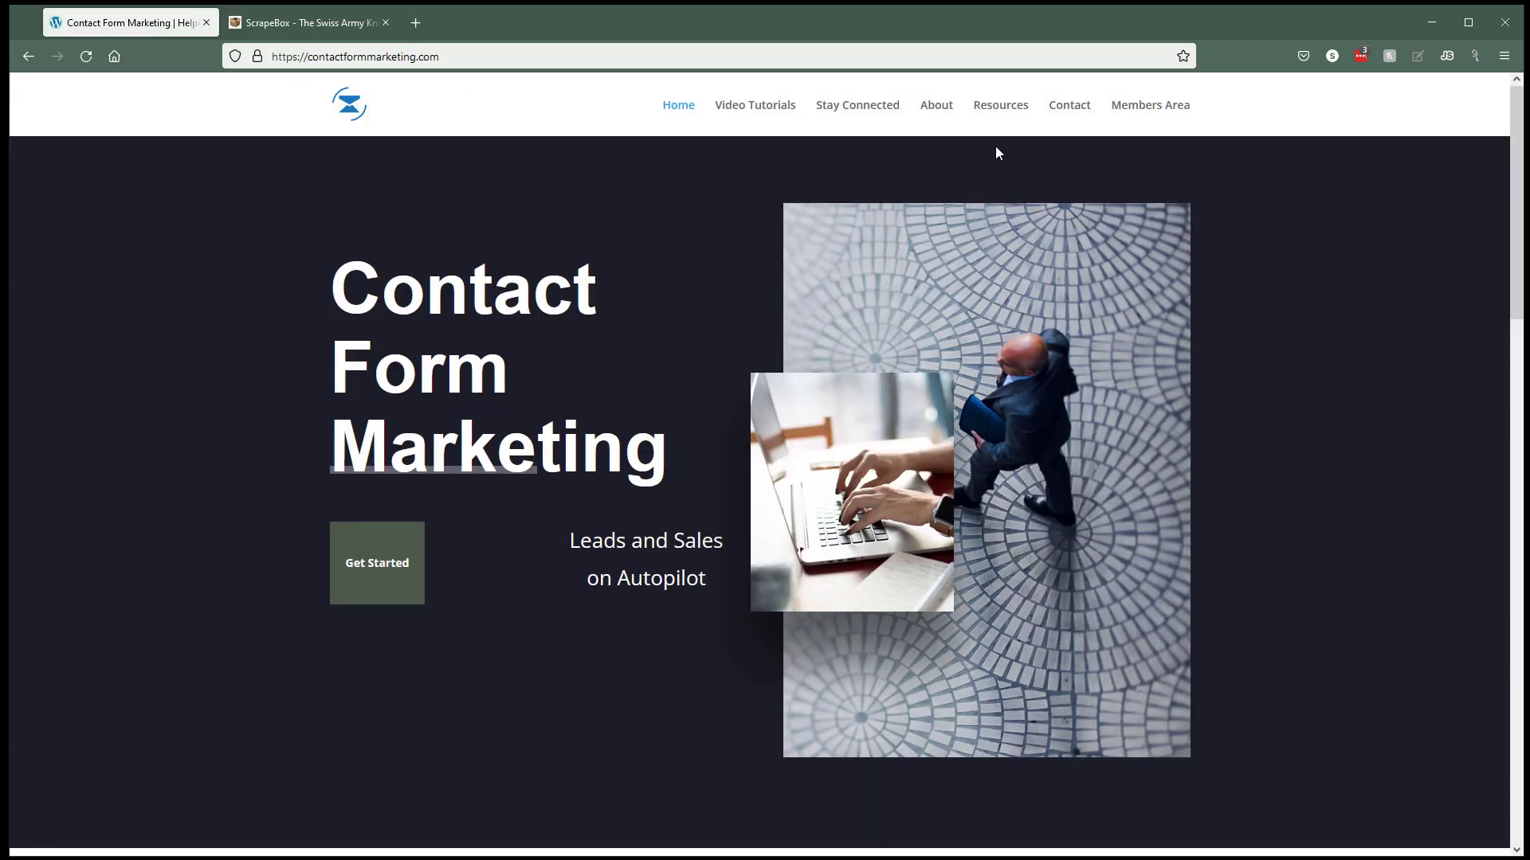
{"action": "left_click", "coordinate": [1002, 110]}
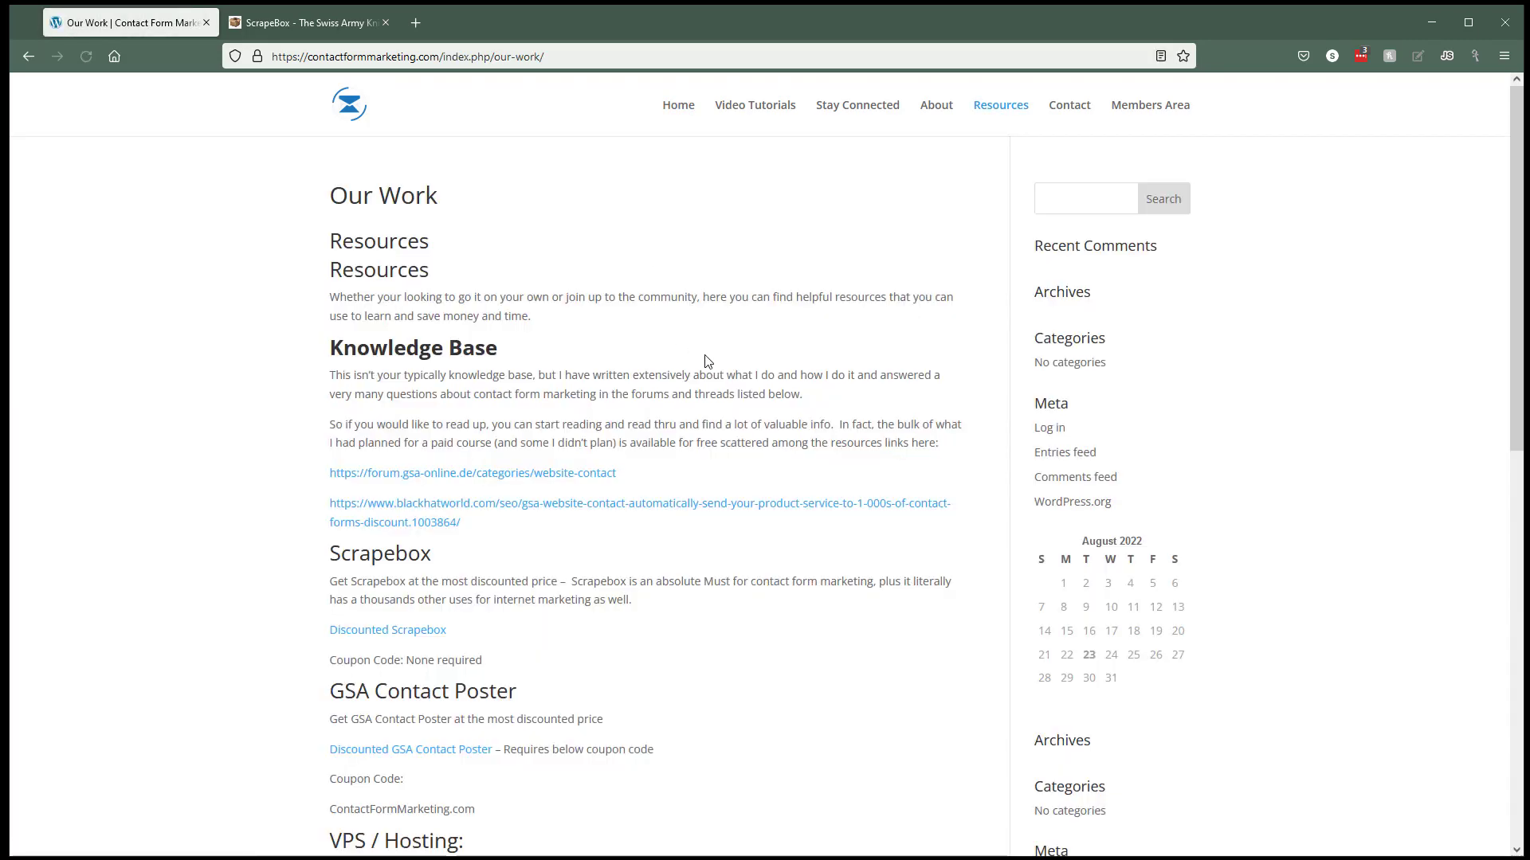
{"action": "scroll", "coordinate": [709, 353], "scroll_direction": "down", "scroll_amount": 2}
{"action": "scroll", "coordinate": [709, 353], "scroll_direction": "down", "scroll_amount": 5}
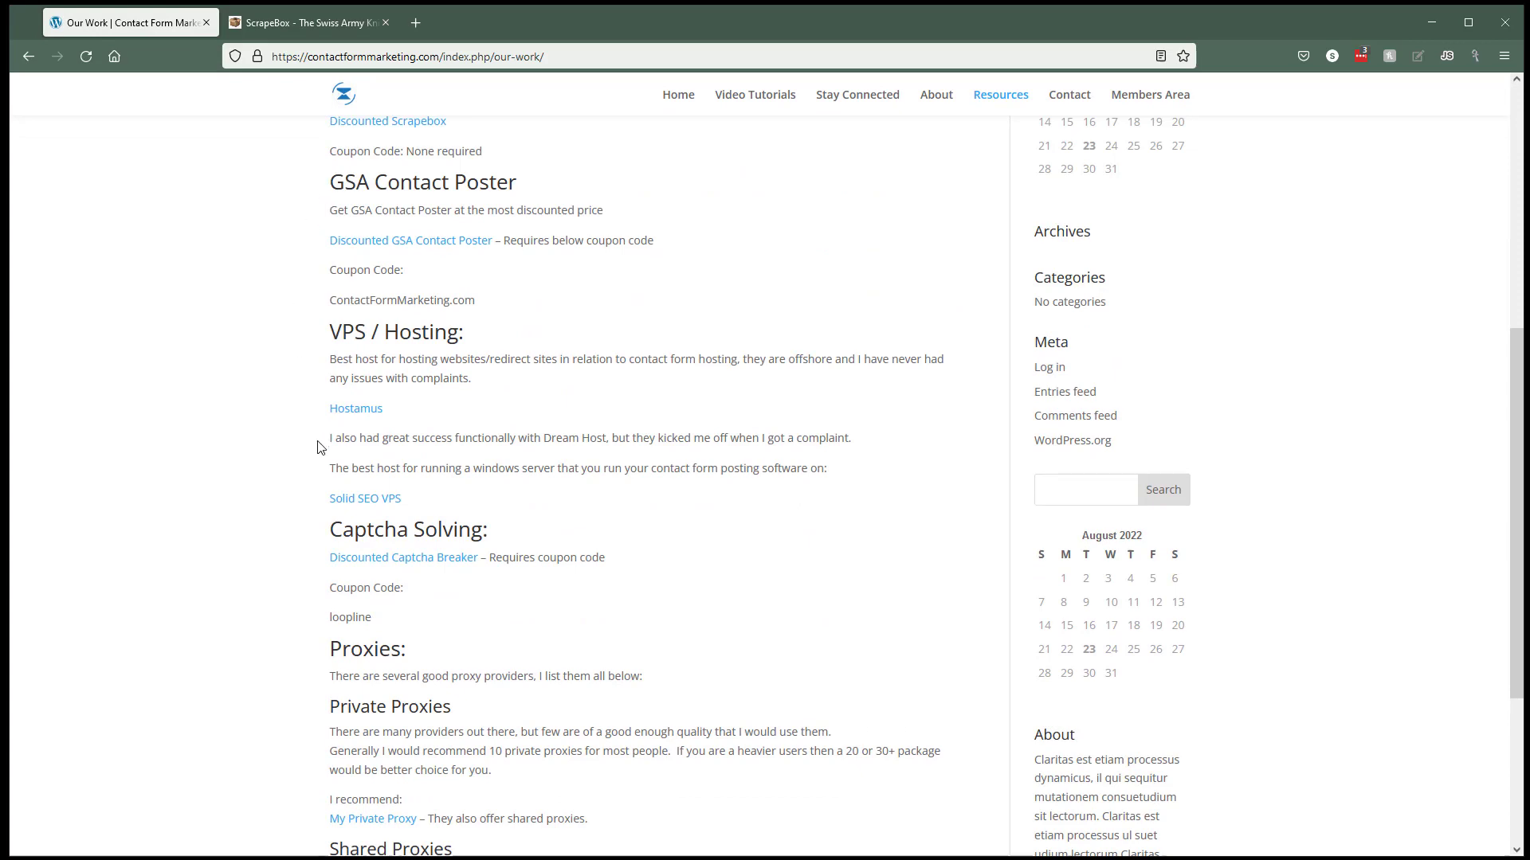
{"action": "scroll", "coordinate": [317, 446], "scroll_direction": "up", "scroll_amount": 4}
{"action": "scroll", "coordinate": [331, 405], "scroll_direction": "up", "scroll_amount": 1}
{"action": "scroll", "coordinate": [333, 406], "scroll_direction": "up", "scroll_amount": 1}
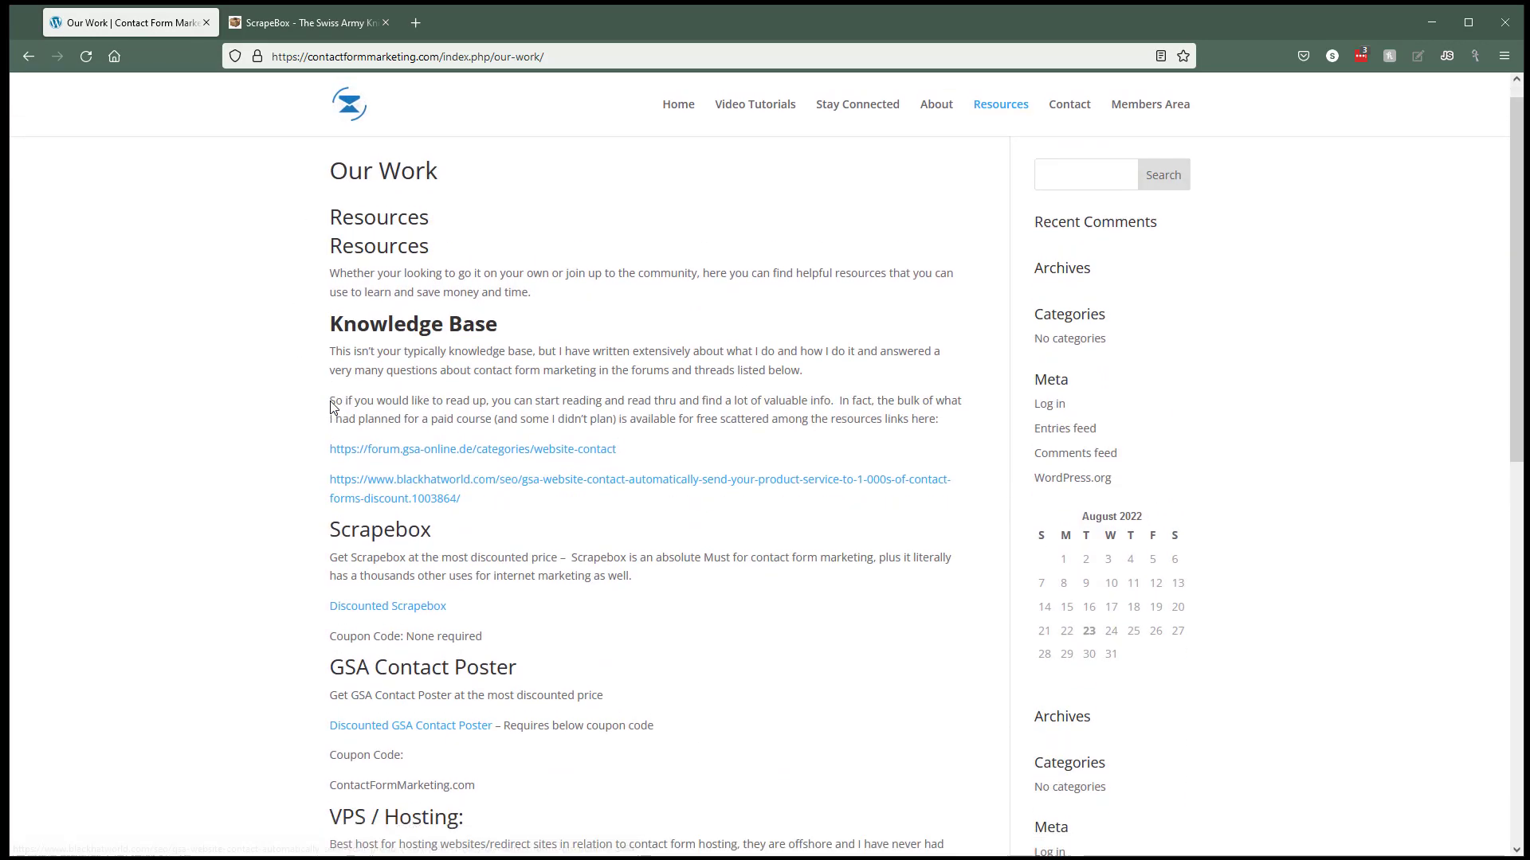
{"action": "scroll", "coordinate": [332, 407], "scroll_direction": "down", "scroll_amount": 4}
{"action": "scroll", "coordinate": [332, 408], "scroll_direction": "down", "scroll_amount": 5}
{"action": "scroll", "coordinate": [318, 404], "scroll_direction": "up", "scroll_amount": 2}
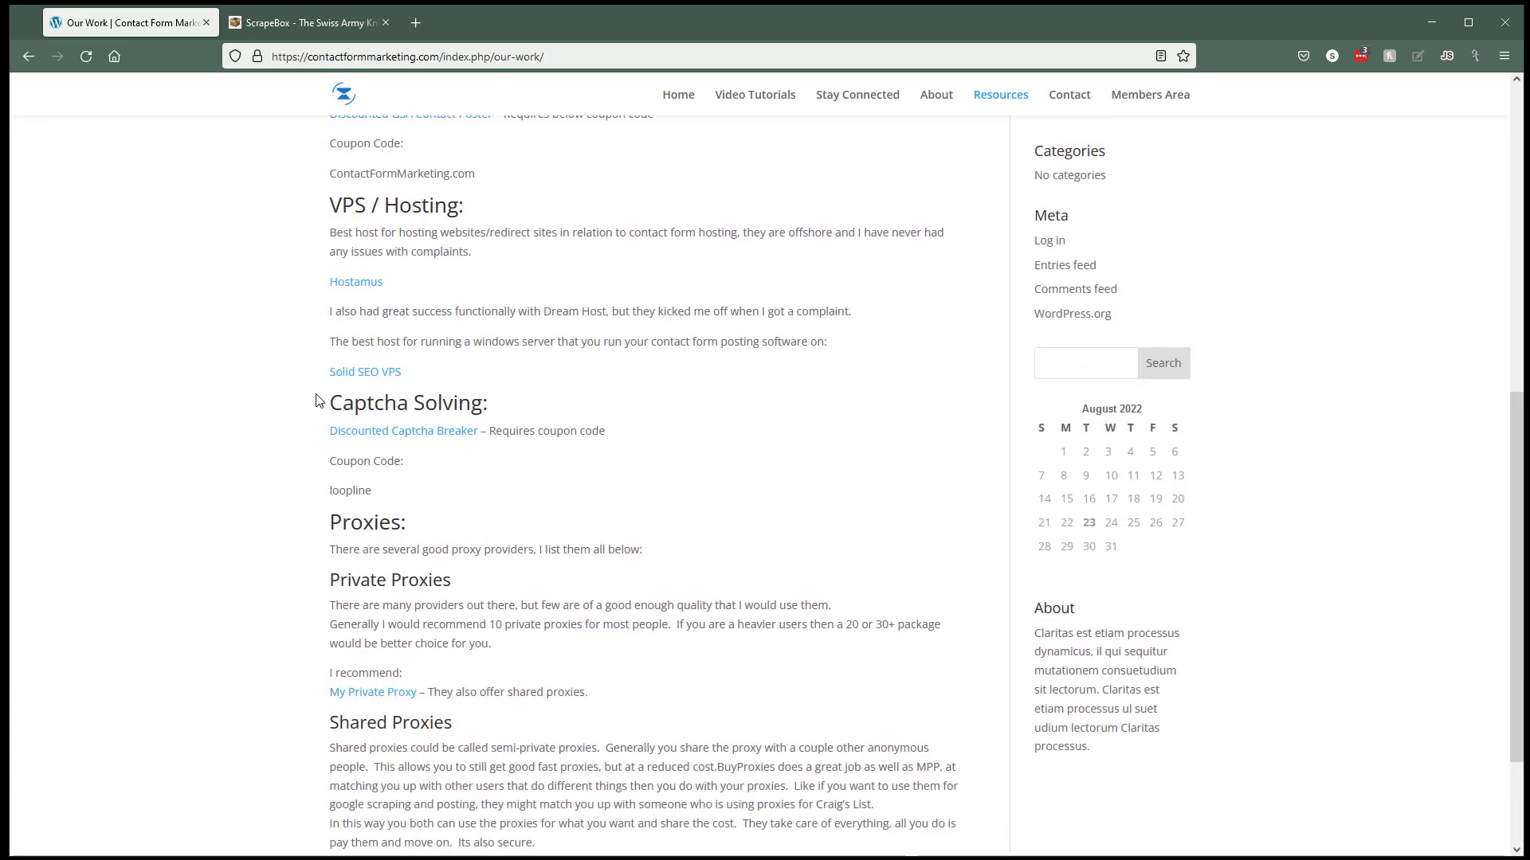
{"action": "left_click_drag", "start_coordinate": [315, 404], "coordinate": [403, 442]}
{"action": "left_click", "coordinate": [449, 469]}
- Enter the account username and password for imagetyperz.com service and update the service
{"action": "left_click", "coordinate": [1411, 37]}
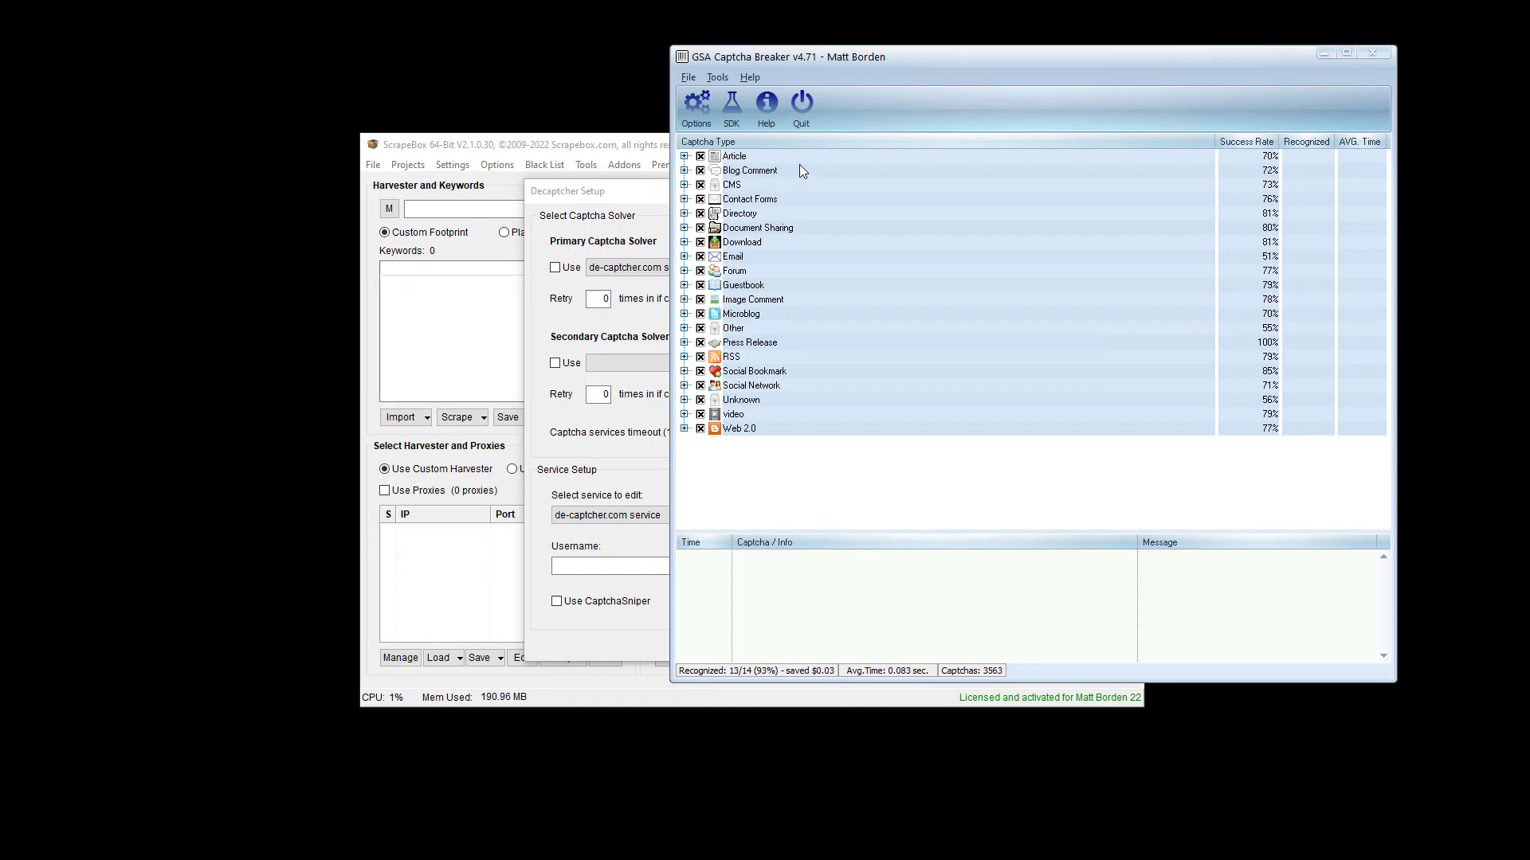
{"action": "left_click", "coordinate": [640, 193]}
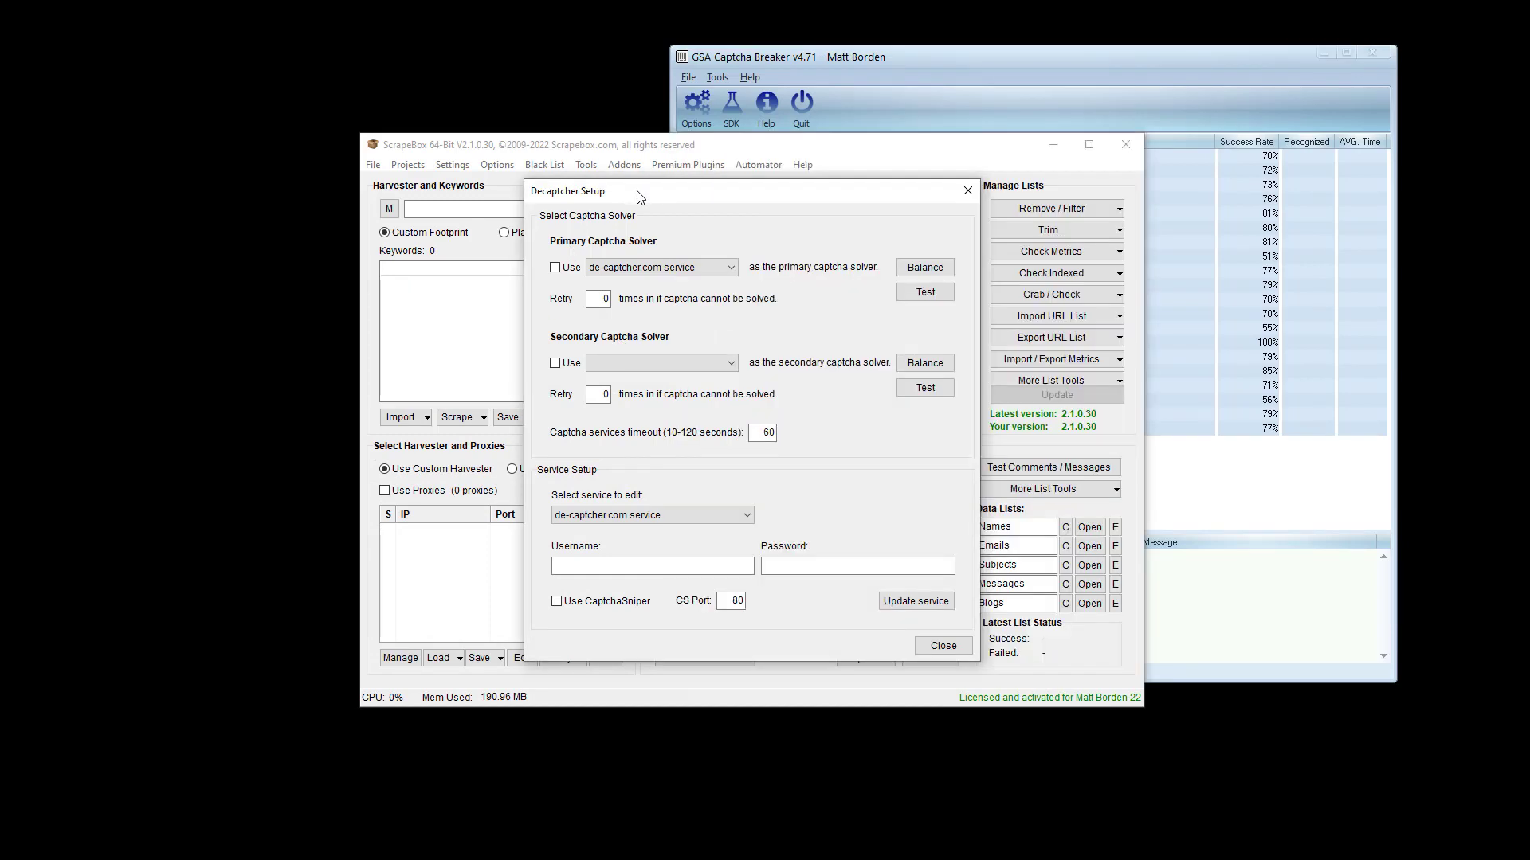
{"action": "left_click", "coordinate": [665, 515]}
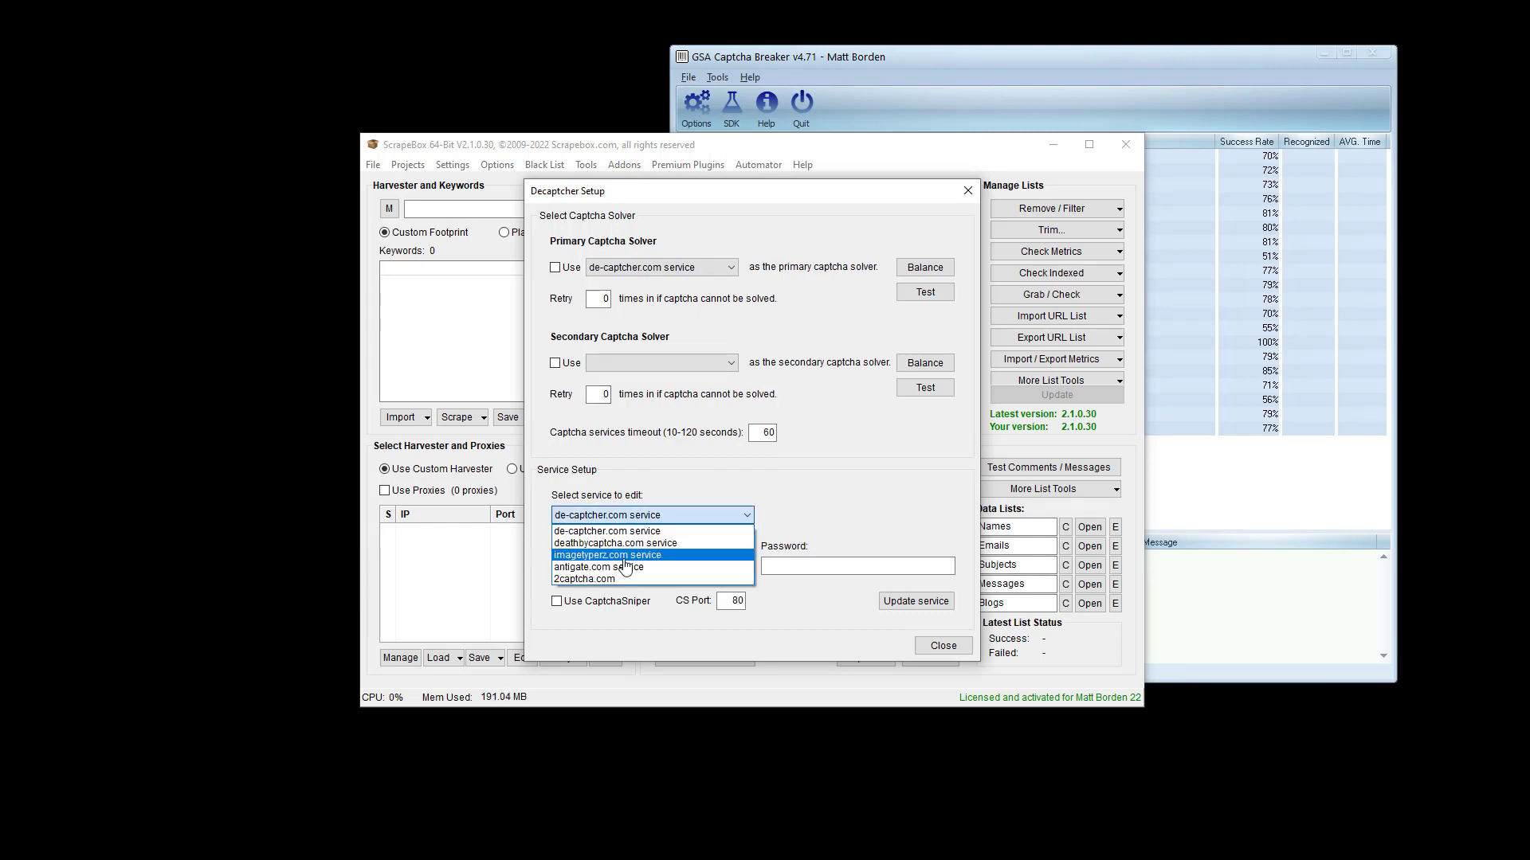
{"action": "left_click", "coordinate": [624, 556]}
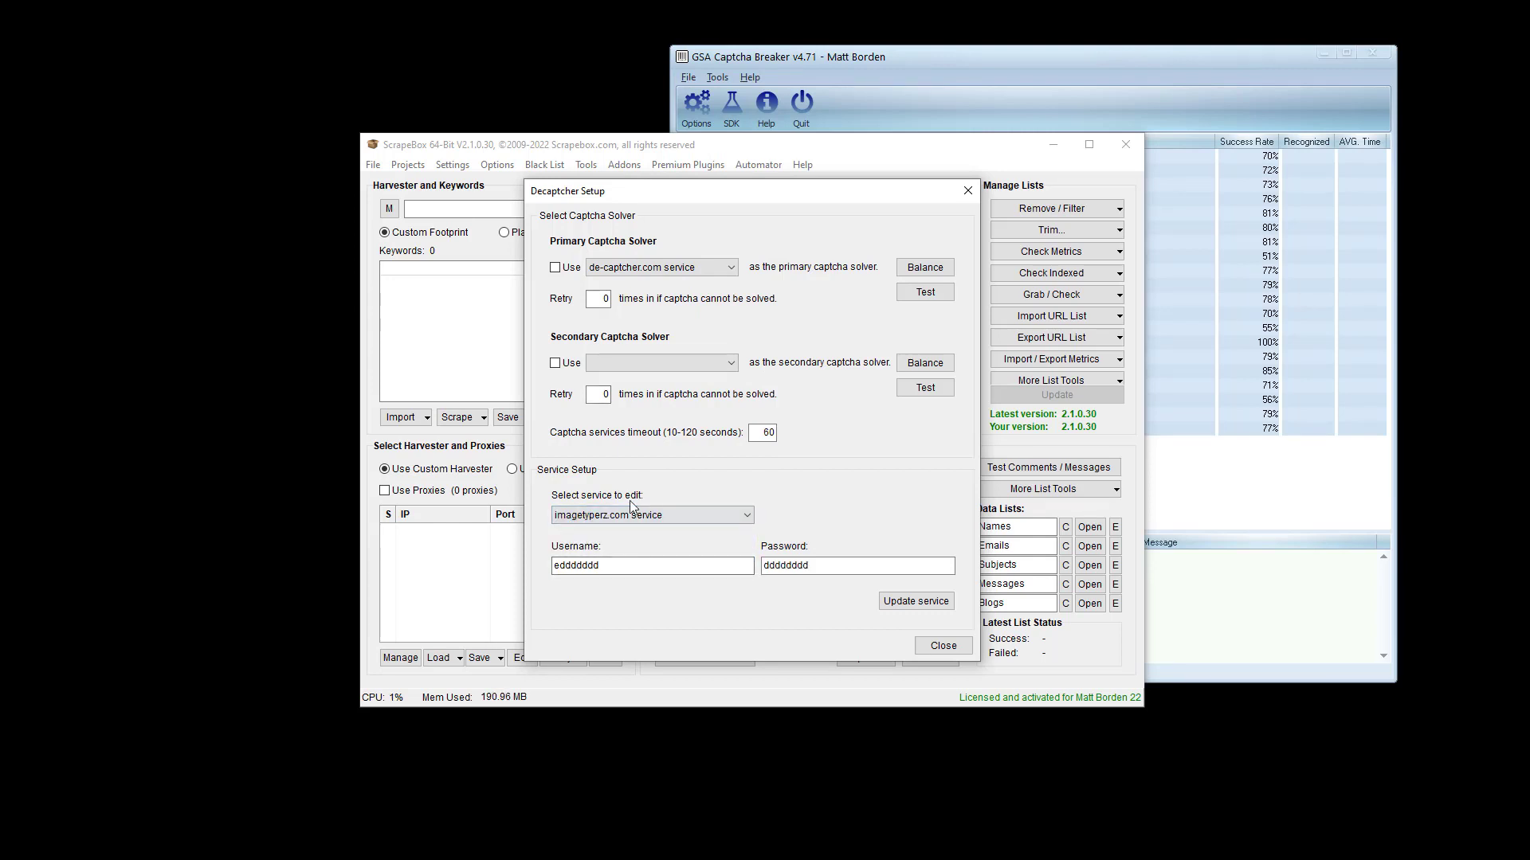
{"action": "double_click", "coordinate": [625, 567]}
{"action": "type", "text": "fdfdfdfdfdfdf"}
{"action": "double_click", "coordinate": [863, 571]}
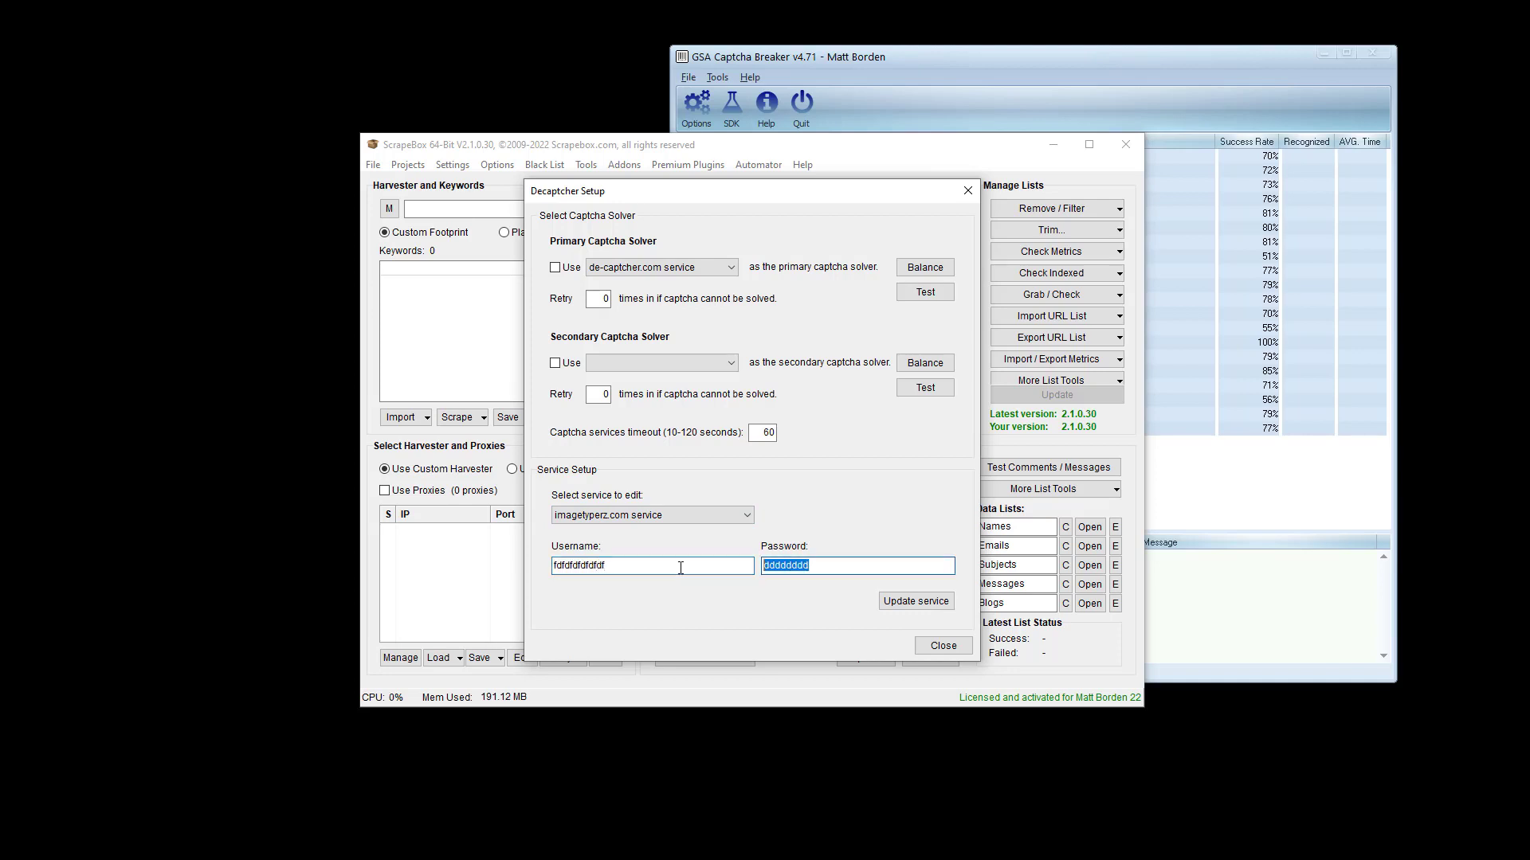
{"action": "type", "text": "dfdfdfdfdfdfd"}
{"action": "left_click", "coordinate": [897, 604]}
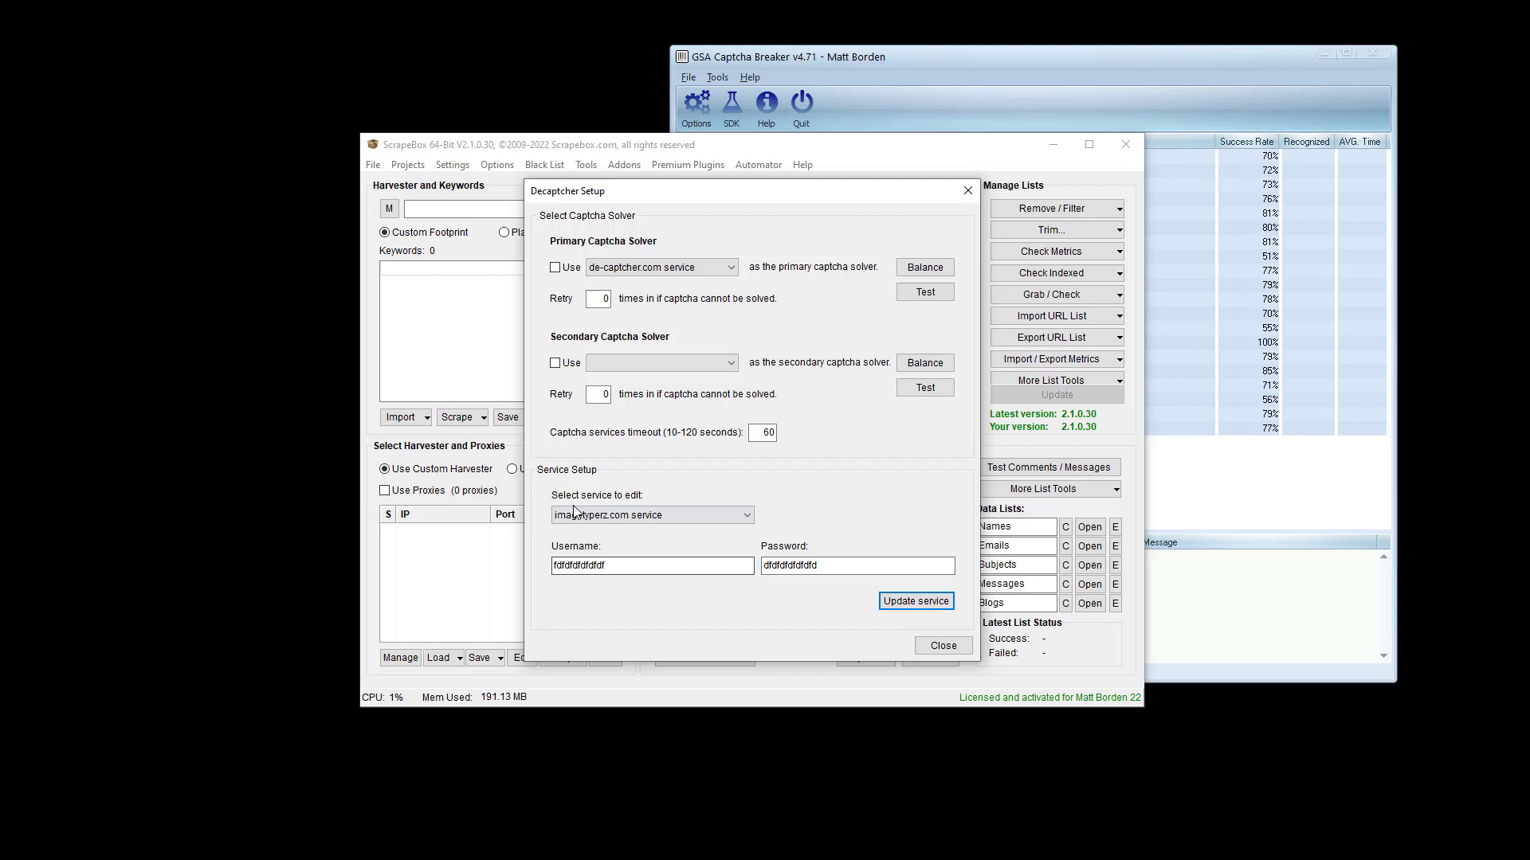
- Tick the primary Use box, choose imagetyperz.com as primary solver, and close Decaptcher Setup
{"action": "left_click", "coordinate": [555, 268]}
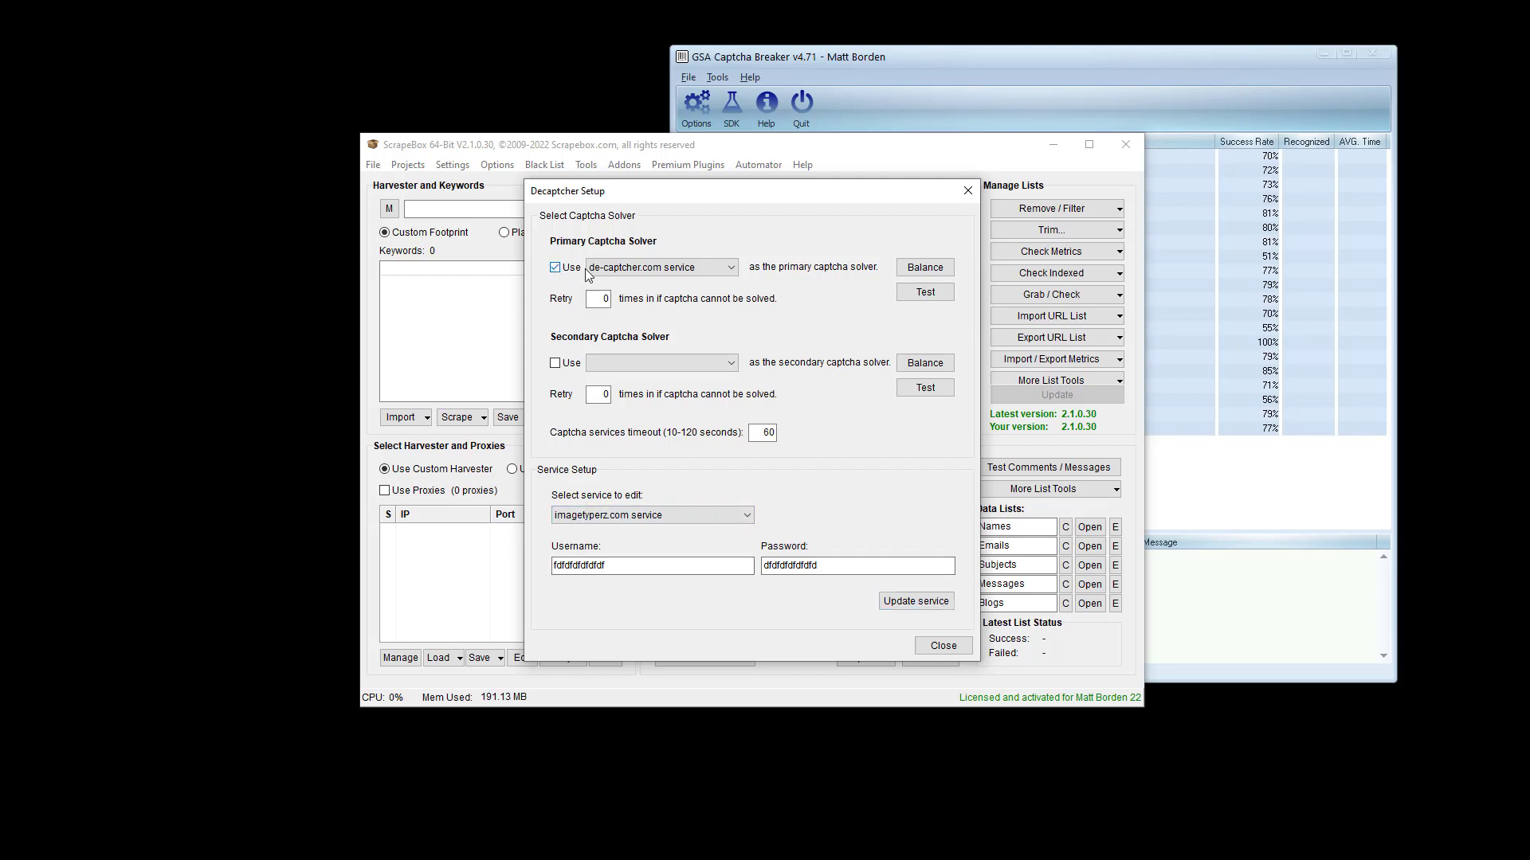
{"action": "left_click", "coordinate": [662, 268]}
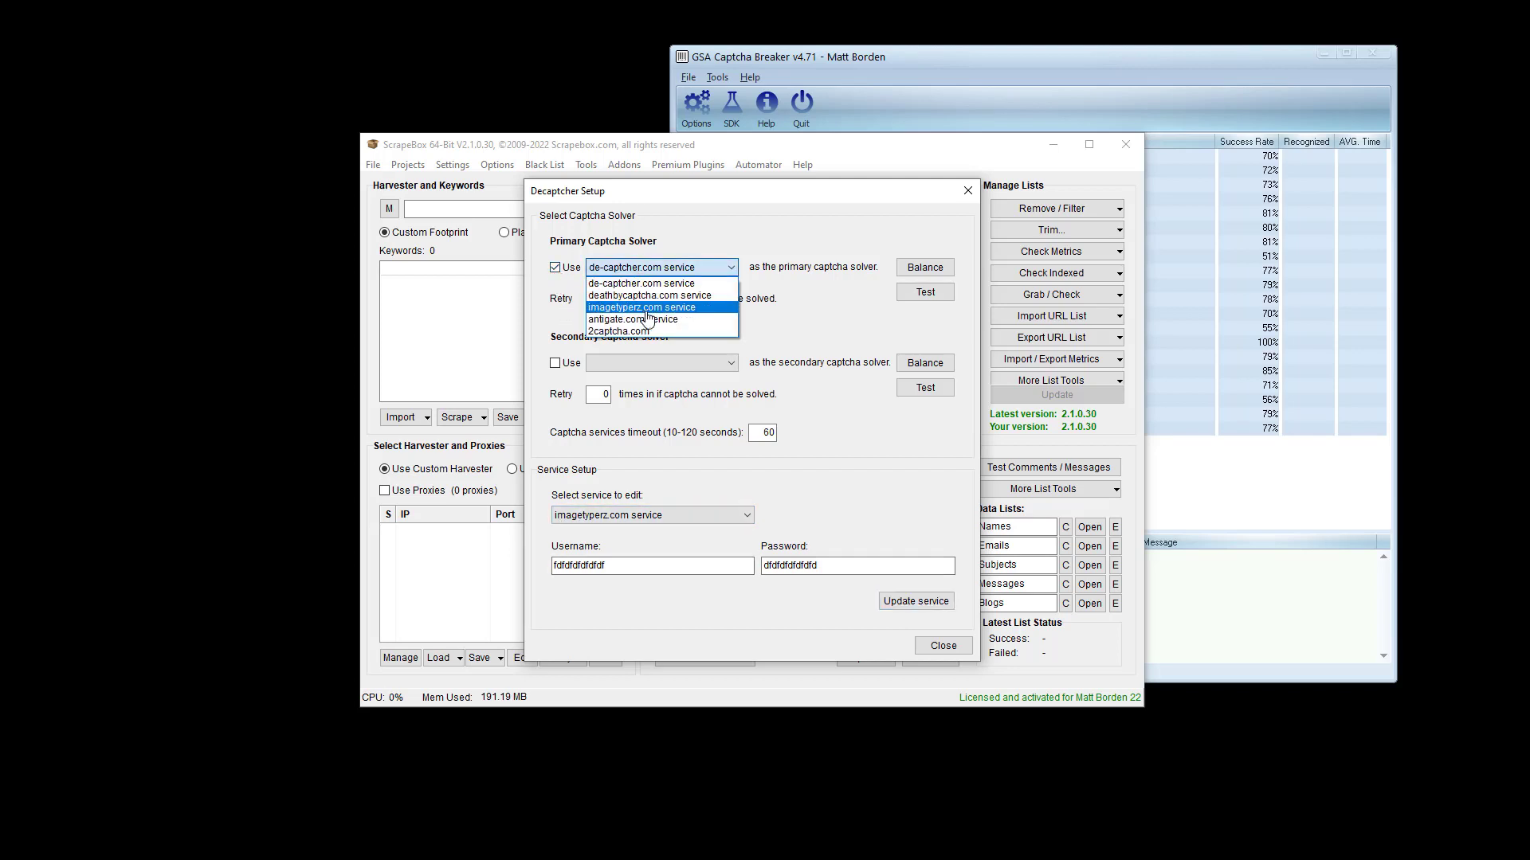
{"action": "left_click", "coordinate": [644, 309]}
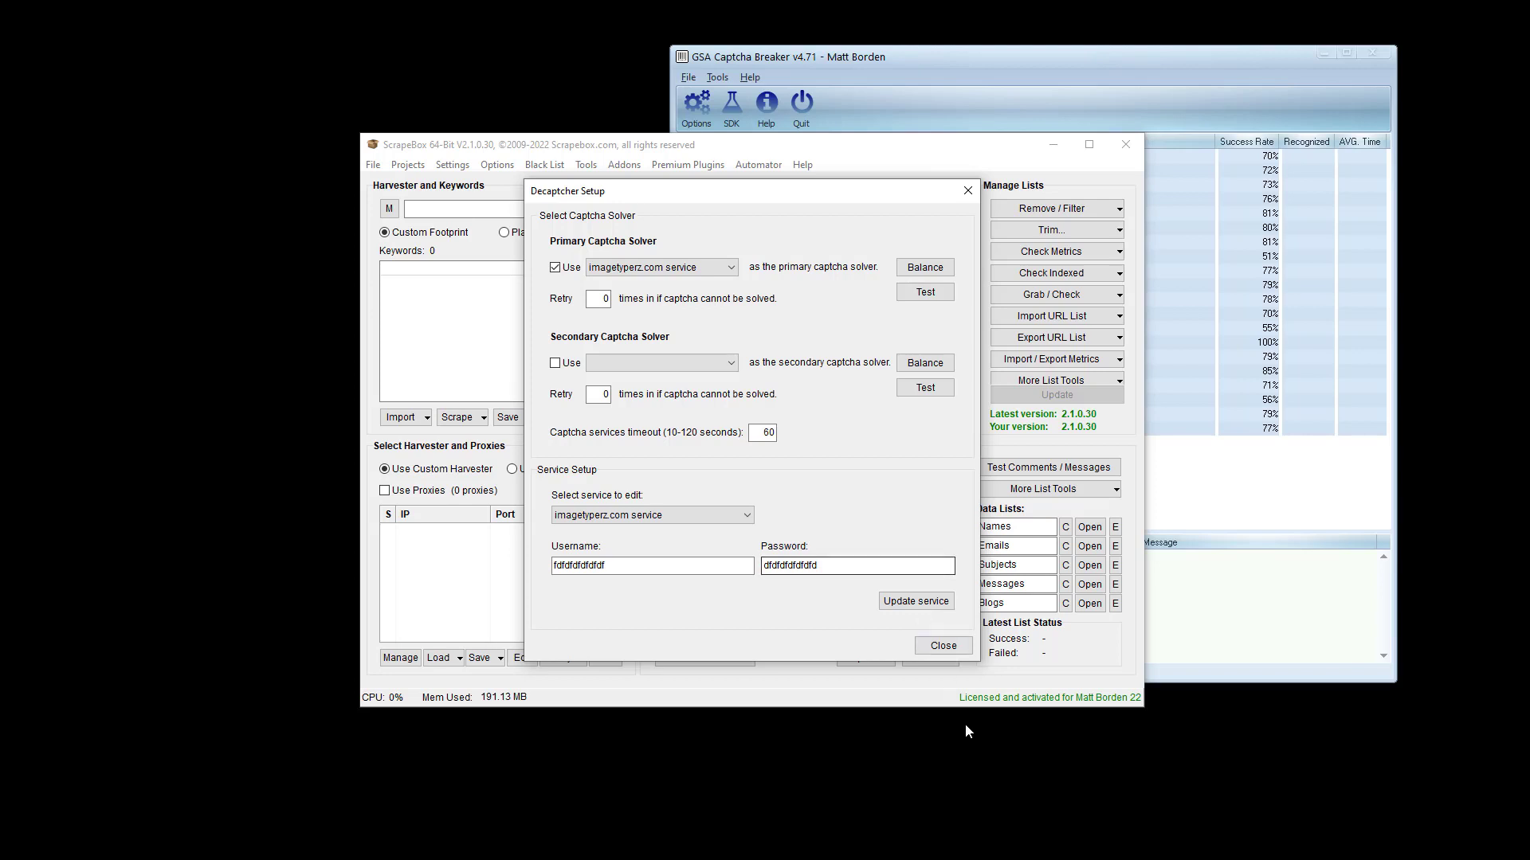
{"action": "left_click", "coordinate": [943, 646]}
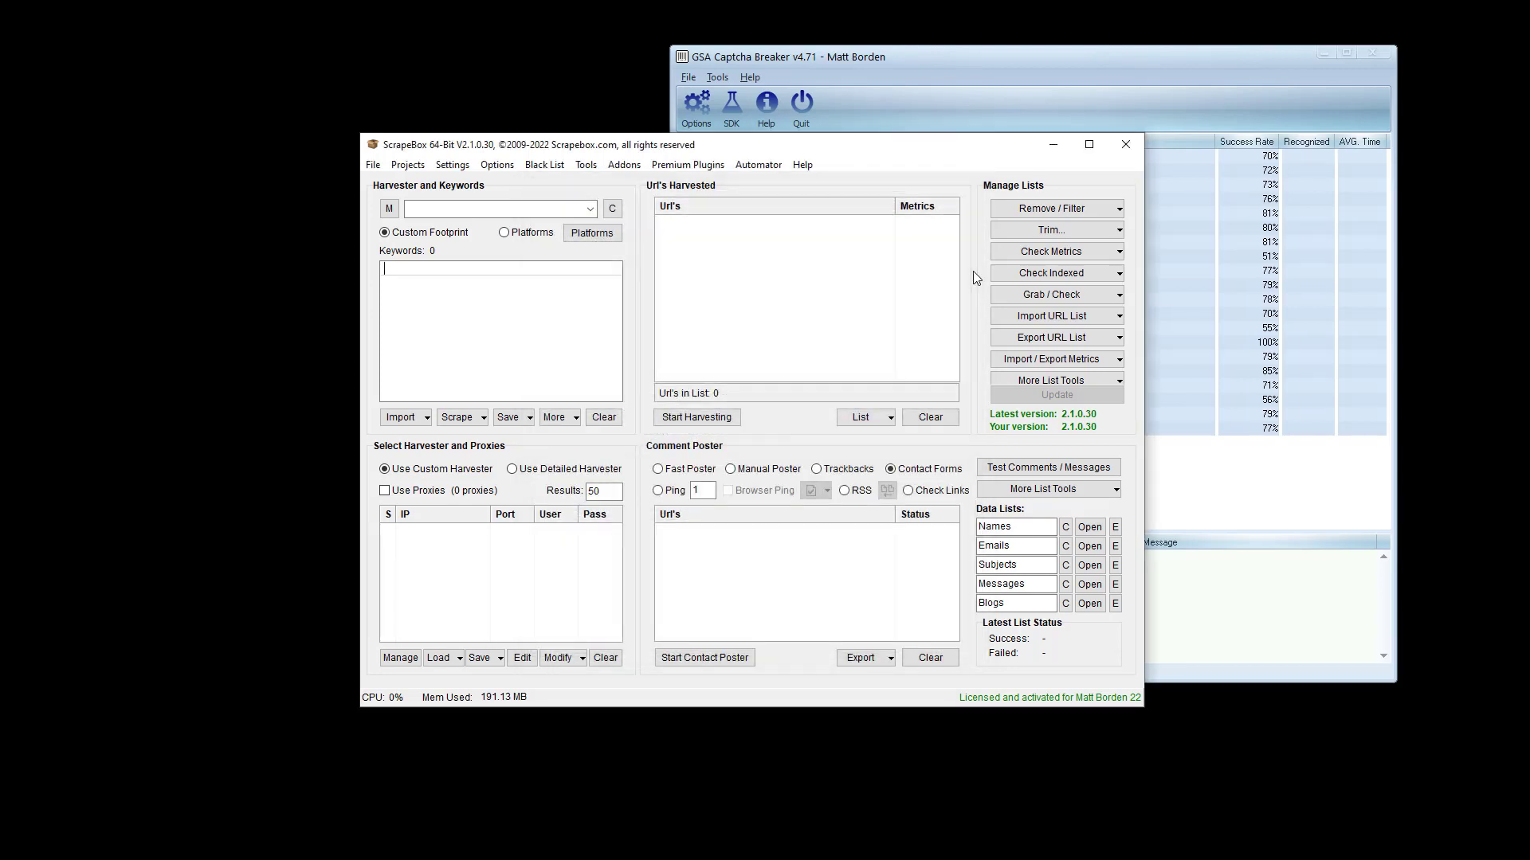
- Bring GSA Captcha Breaker forward and open the Captcha Type list's context menu
{"action": "left_click", "coordinate": [1006, 78]}
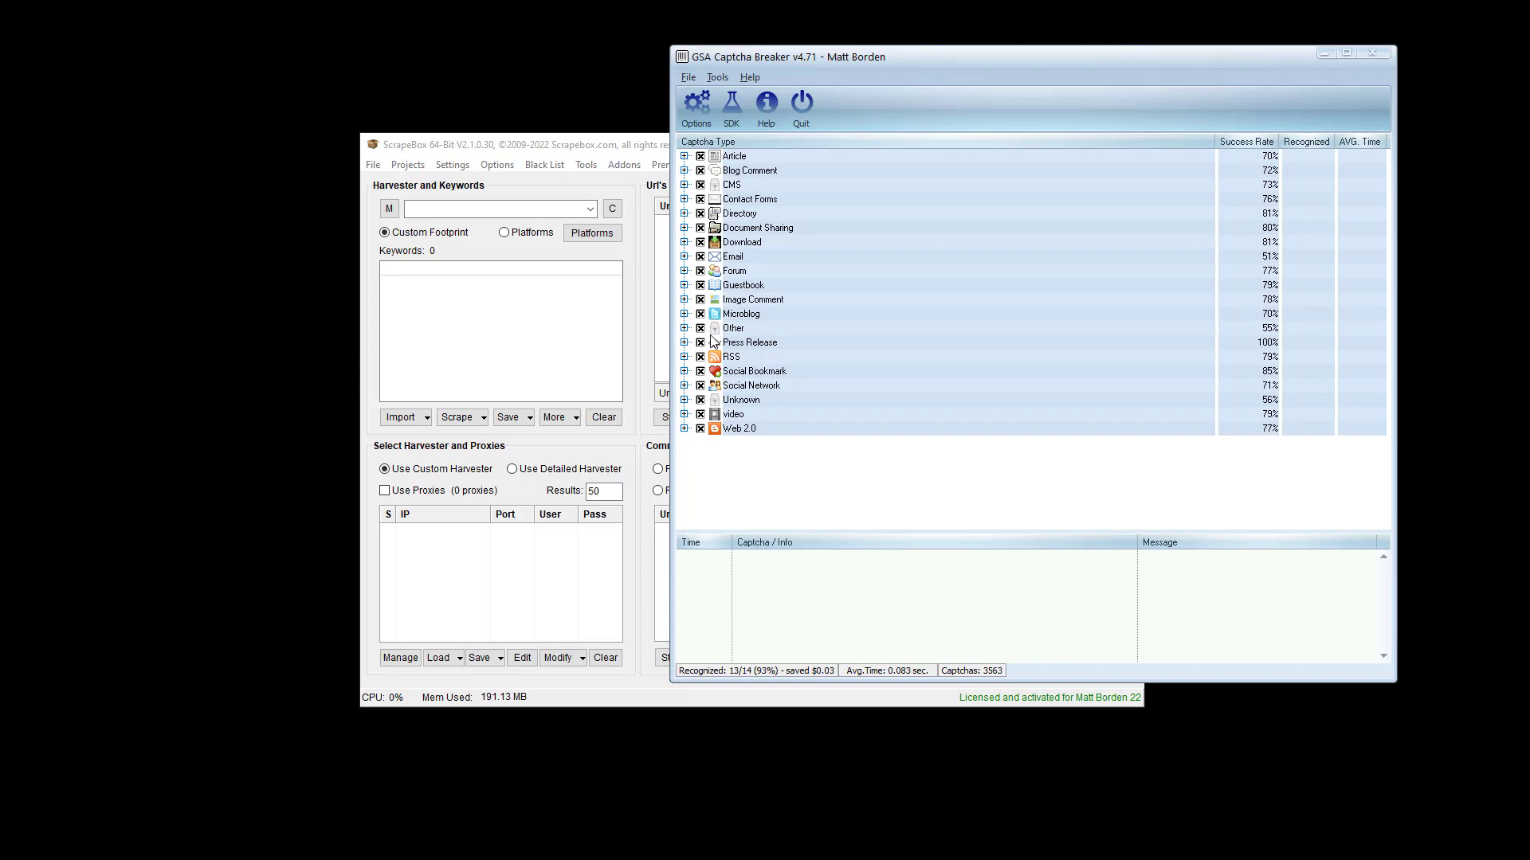
{"action": "right_click", "coordinate": [841, 281]}
{"action": "mouse_move", "coordinate": [894, 312]}
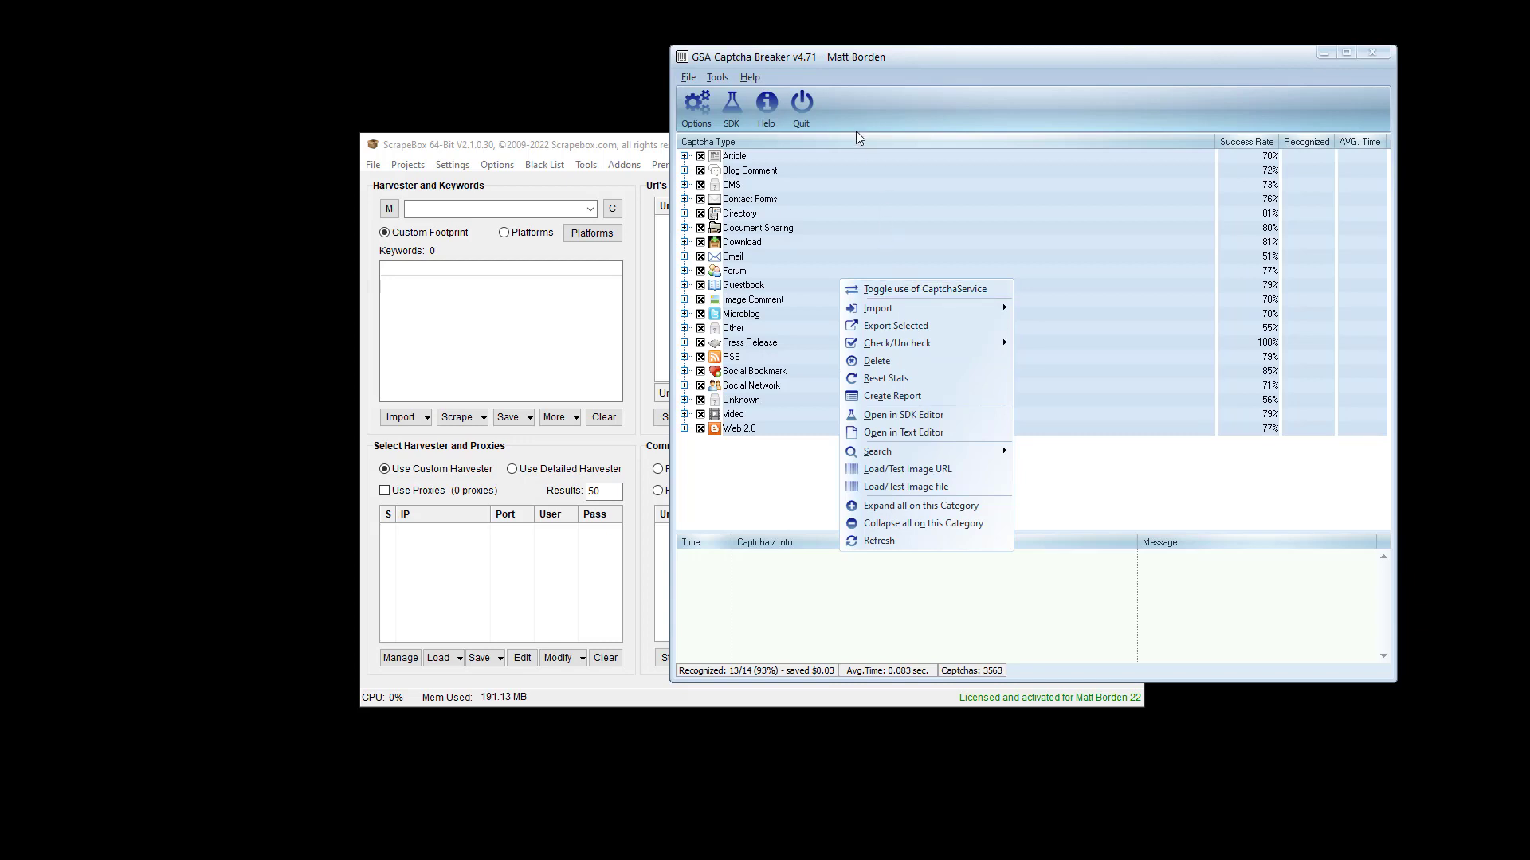
- Open Captcha Breaker's Simulate / Emulate options and review the Listen on IP choices
{"action": "left_click", "coordinate": [704, 116]}
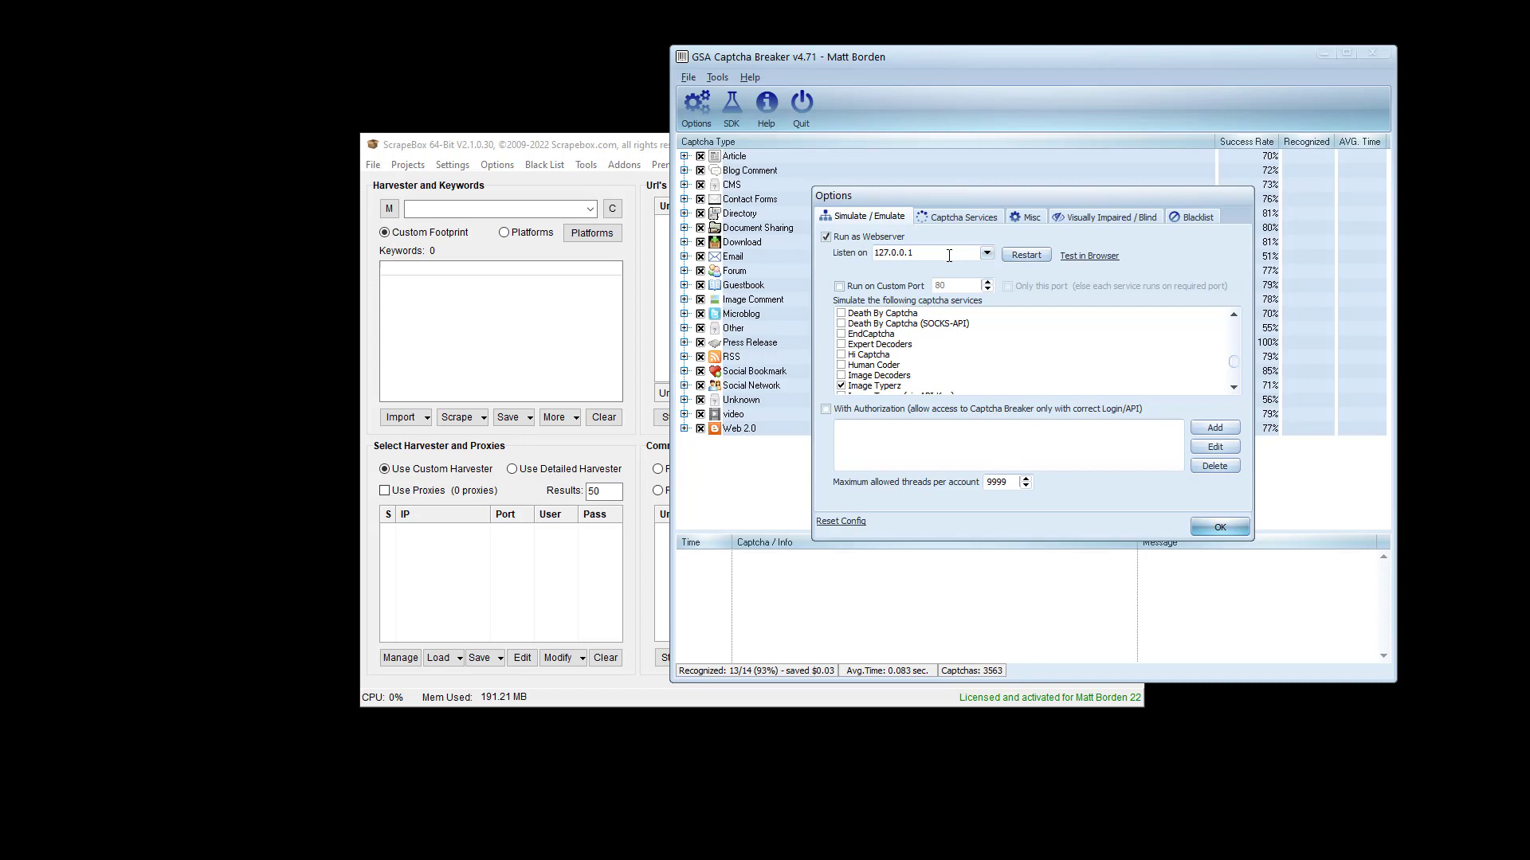
{"action": "left_click", "coordinate": [991, 257]}
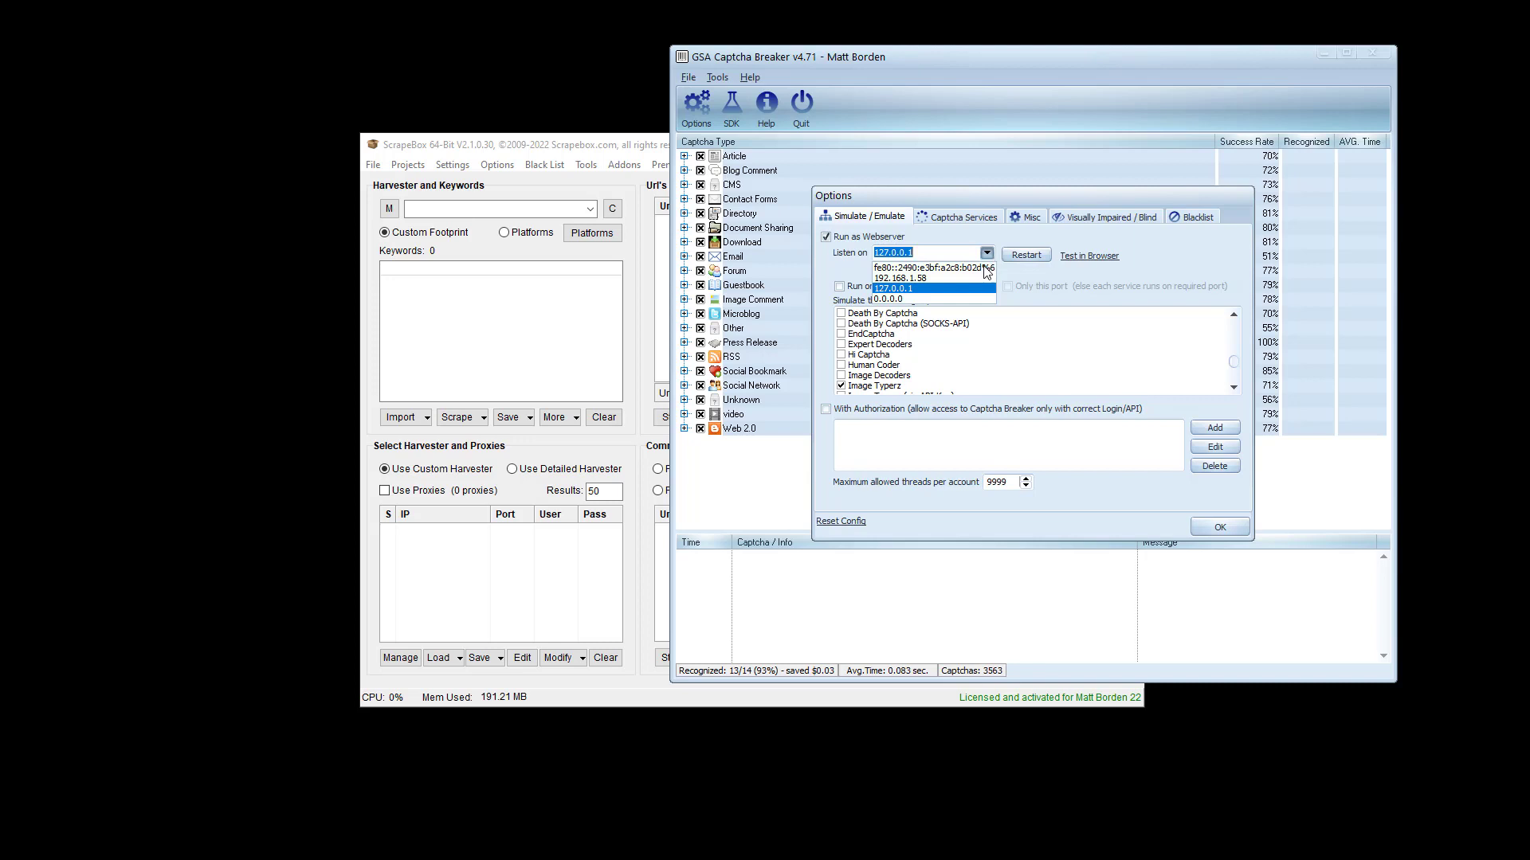
{"action": "left_click", "coordinate": [1164, 270]}
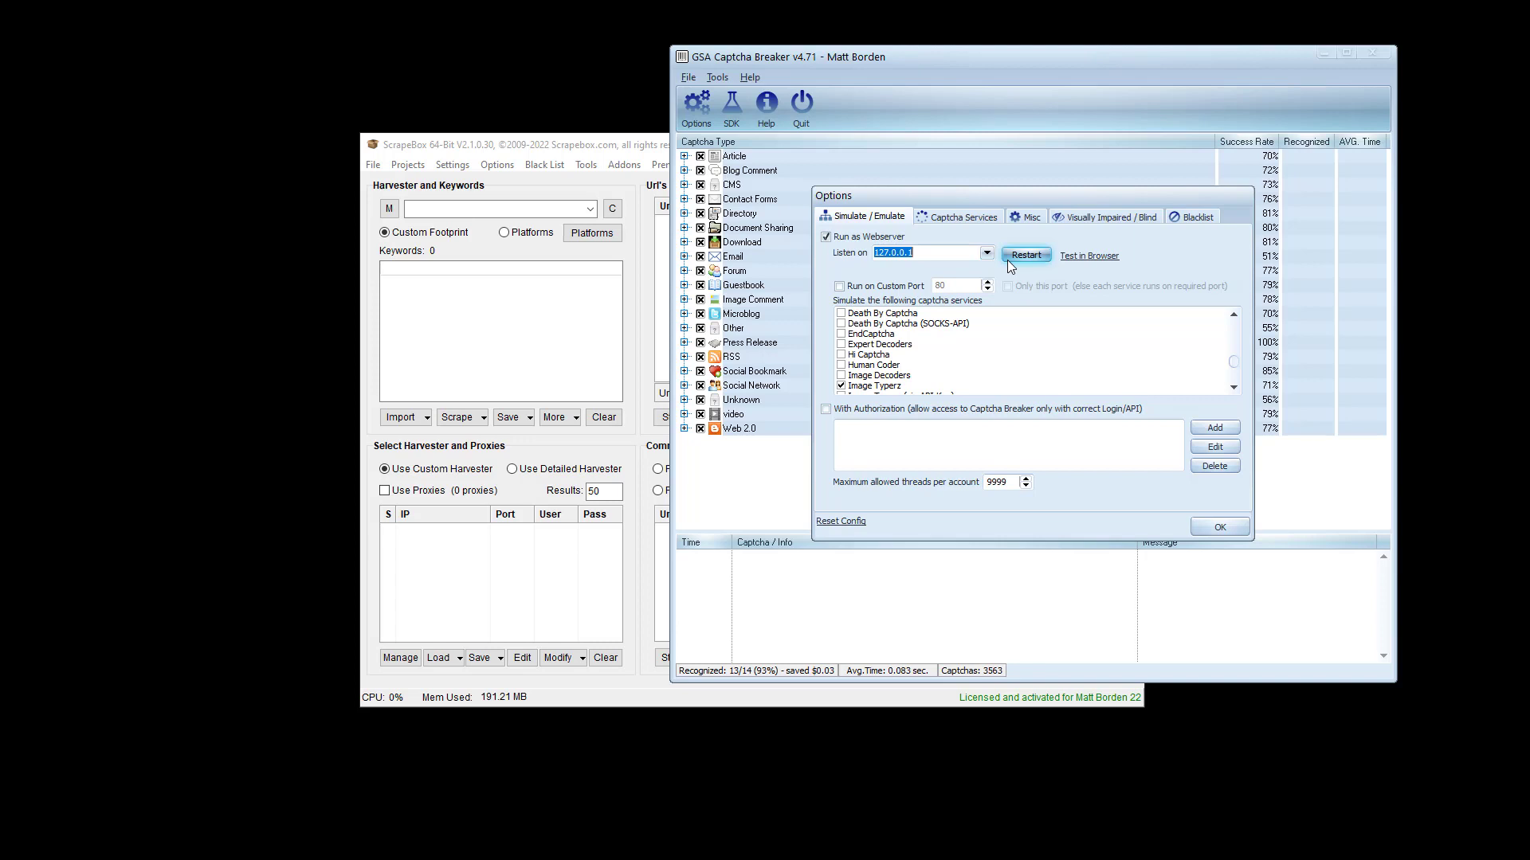
{"action": "left_click", "coordinate": [986, 253]}
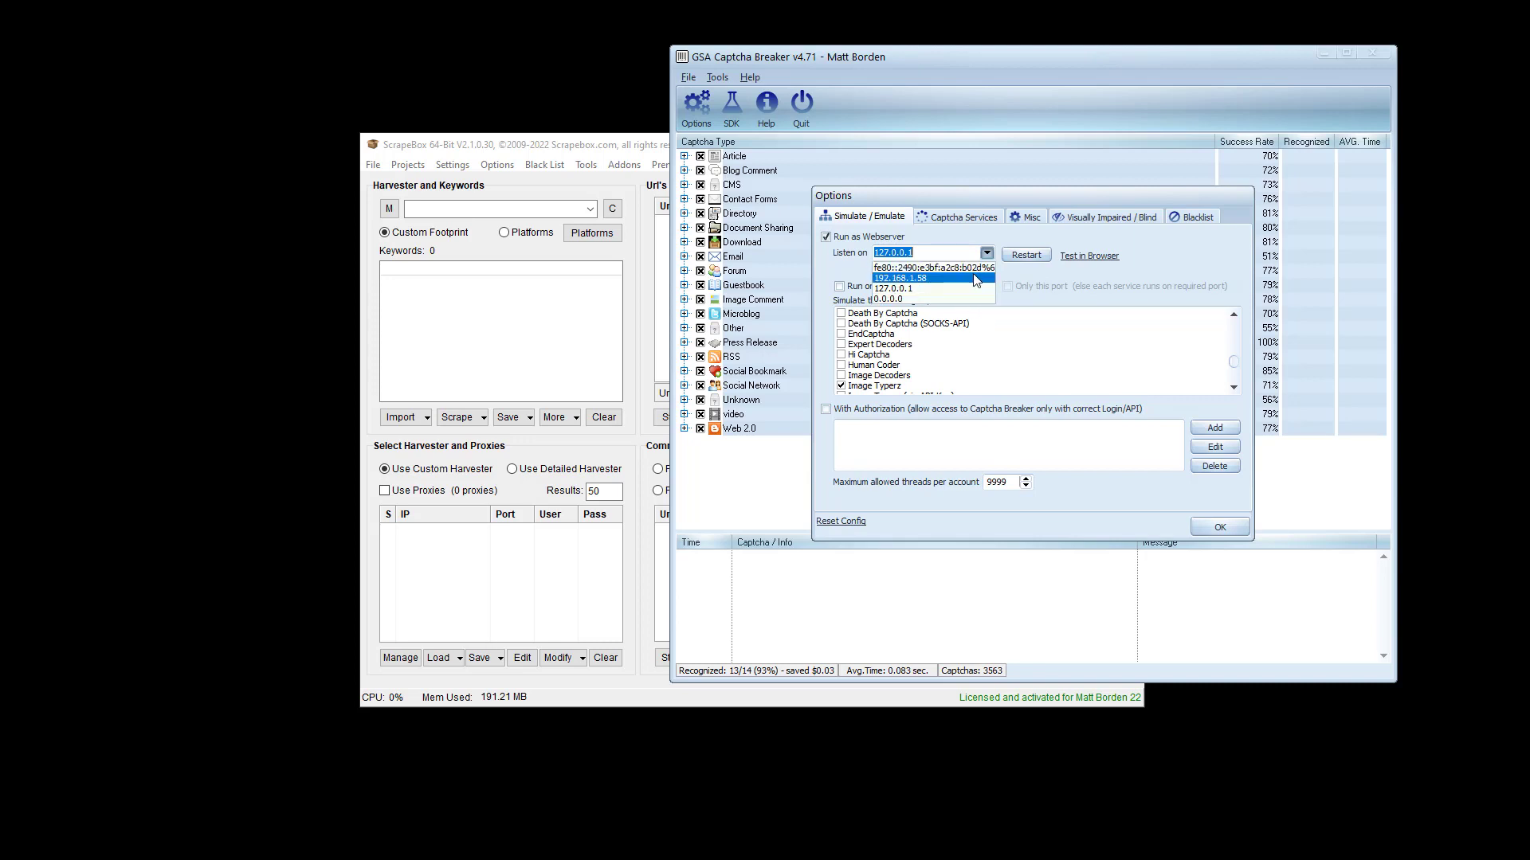
- Keep the listening address at 127.0.0.1 and switch to the Captcha Services fallback settings
{"action": "left_click", "coordinate": [1039, 270]}
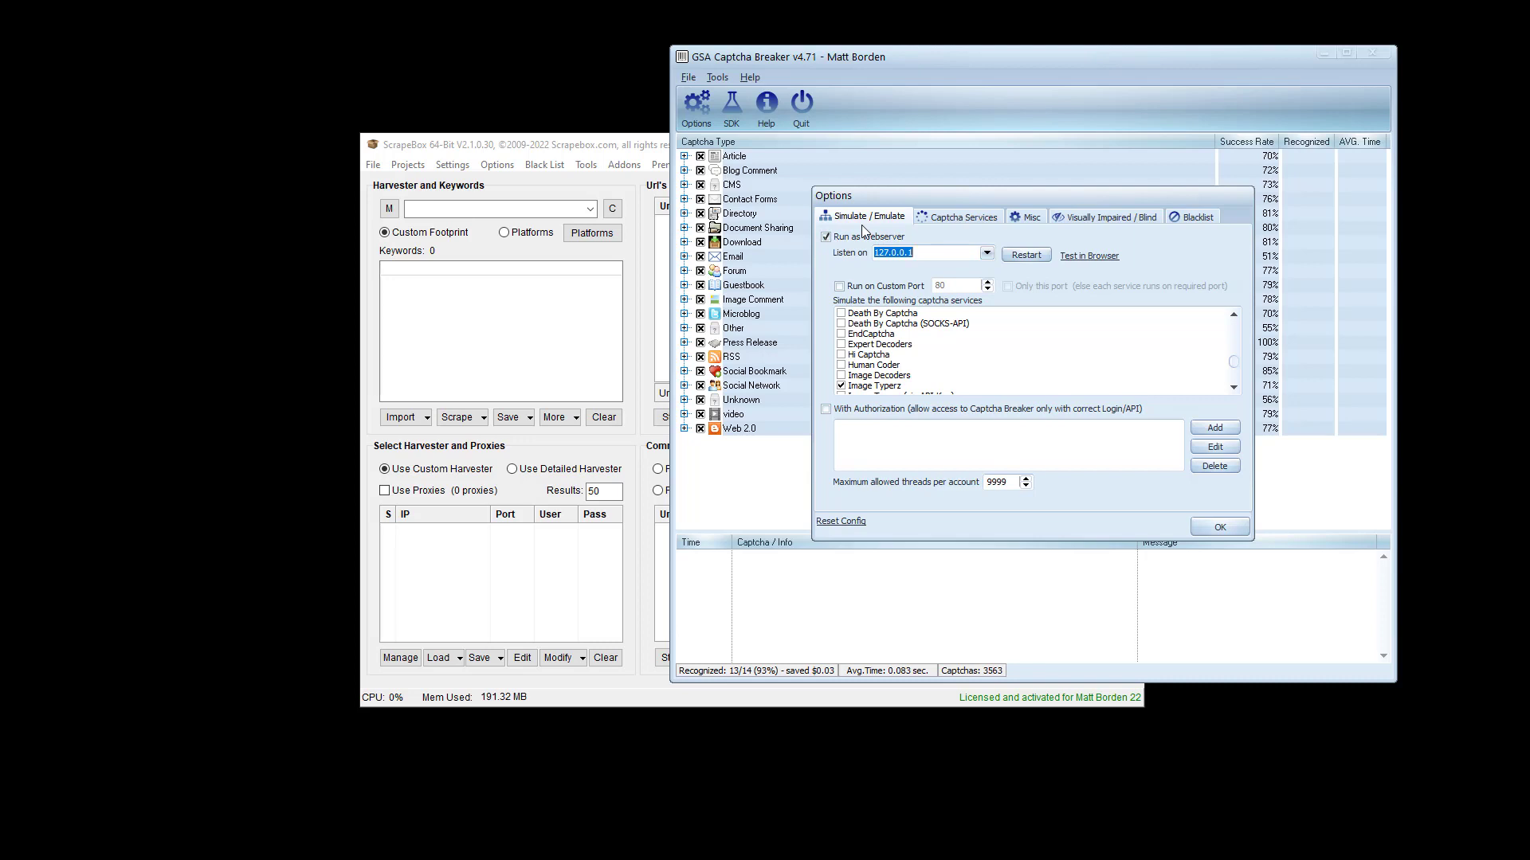
{"action": "left_click", "coordinate": [986, 253]}
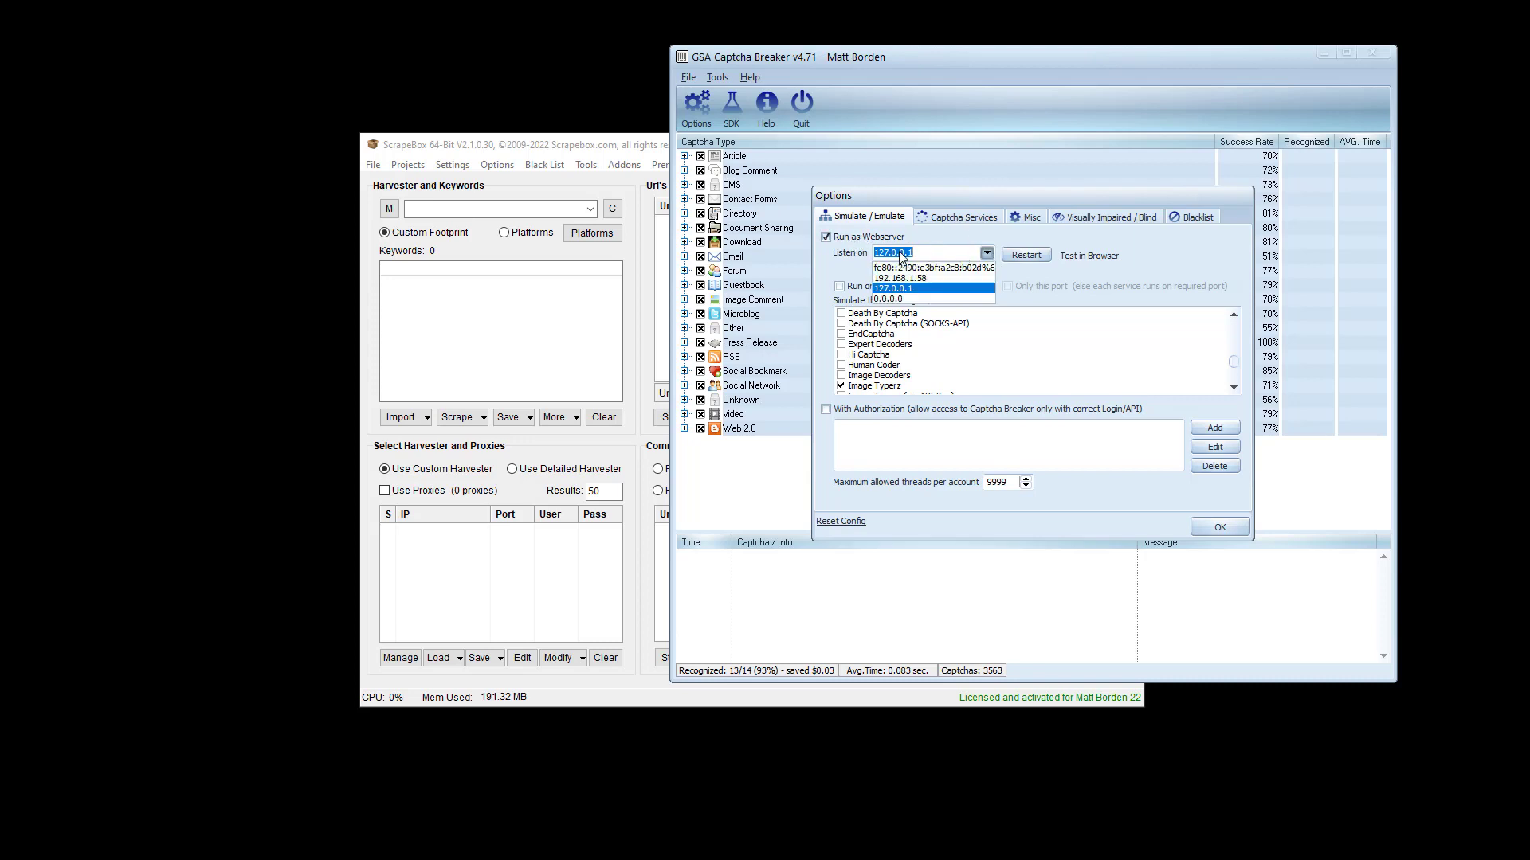
{"action": "left_click", "coordinate": [1021, 269]}
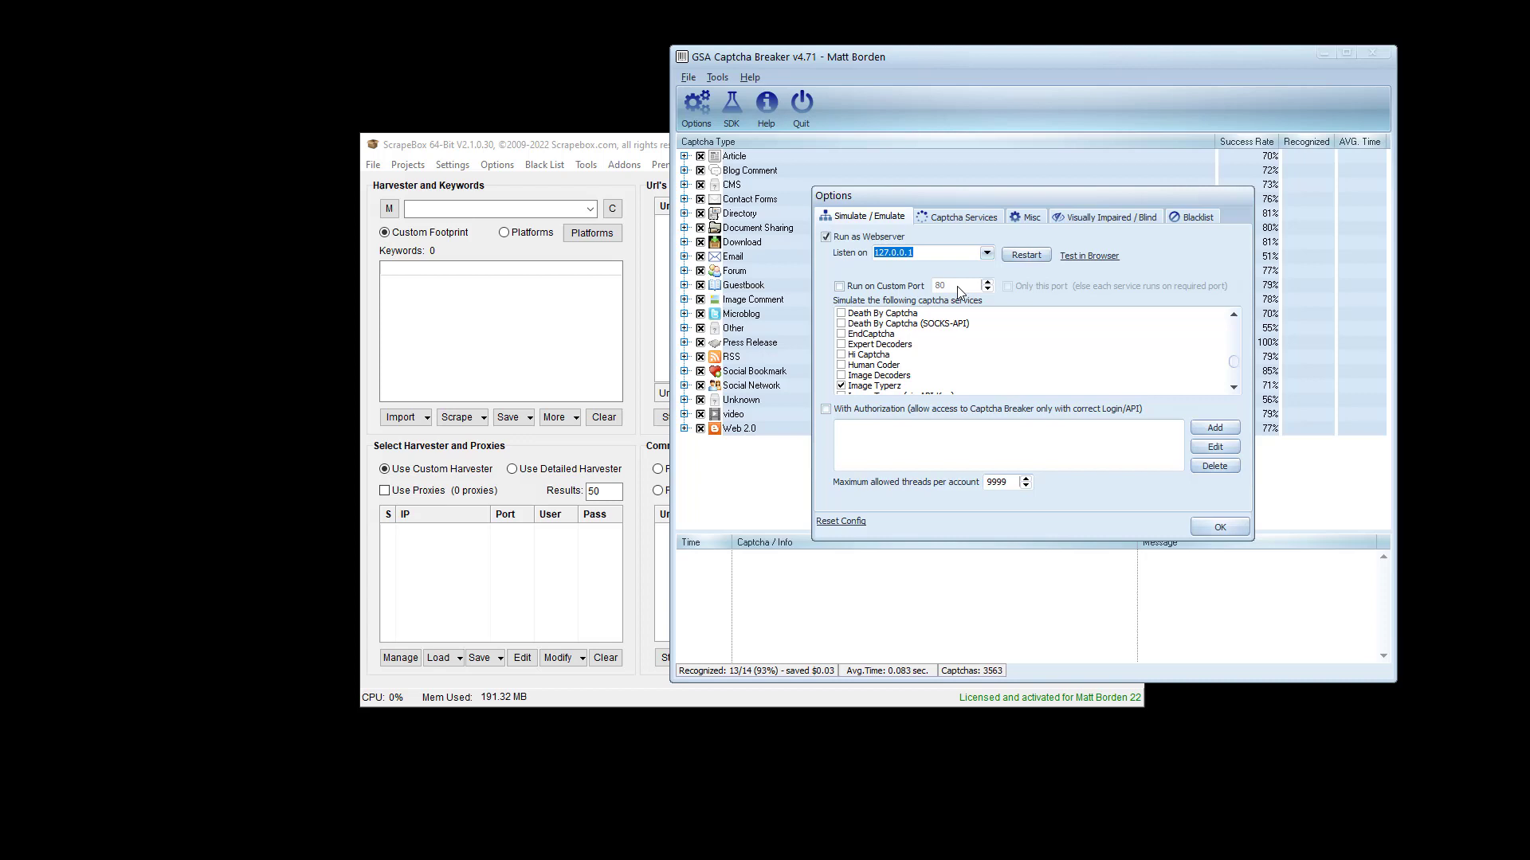
{"action": "left_click", "coordinate": [963, 220]}
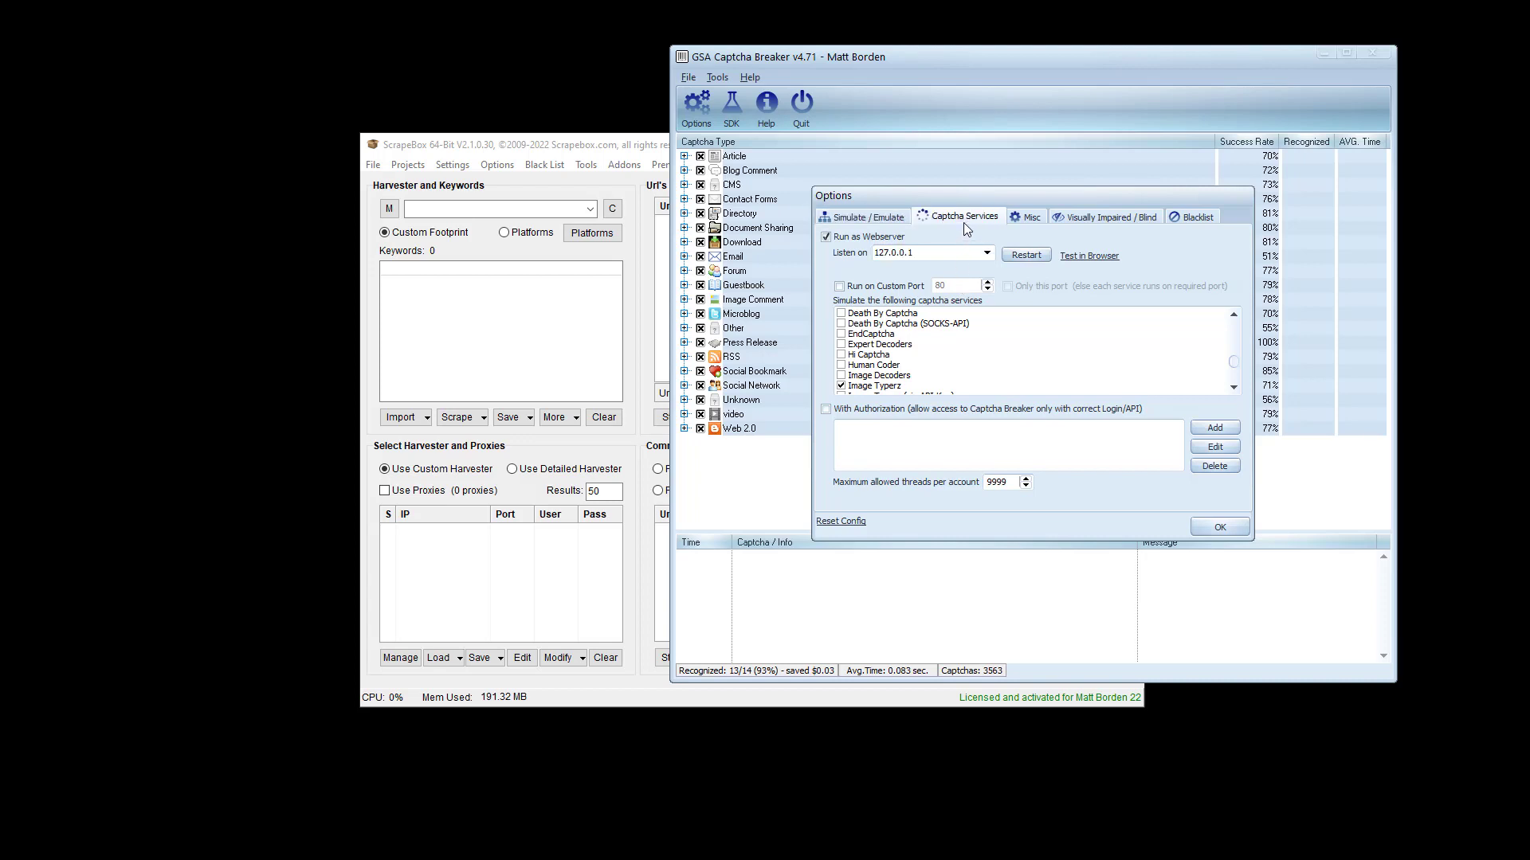
{"action": "left_click", "coordinate": [1032, 218]}
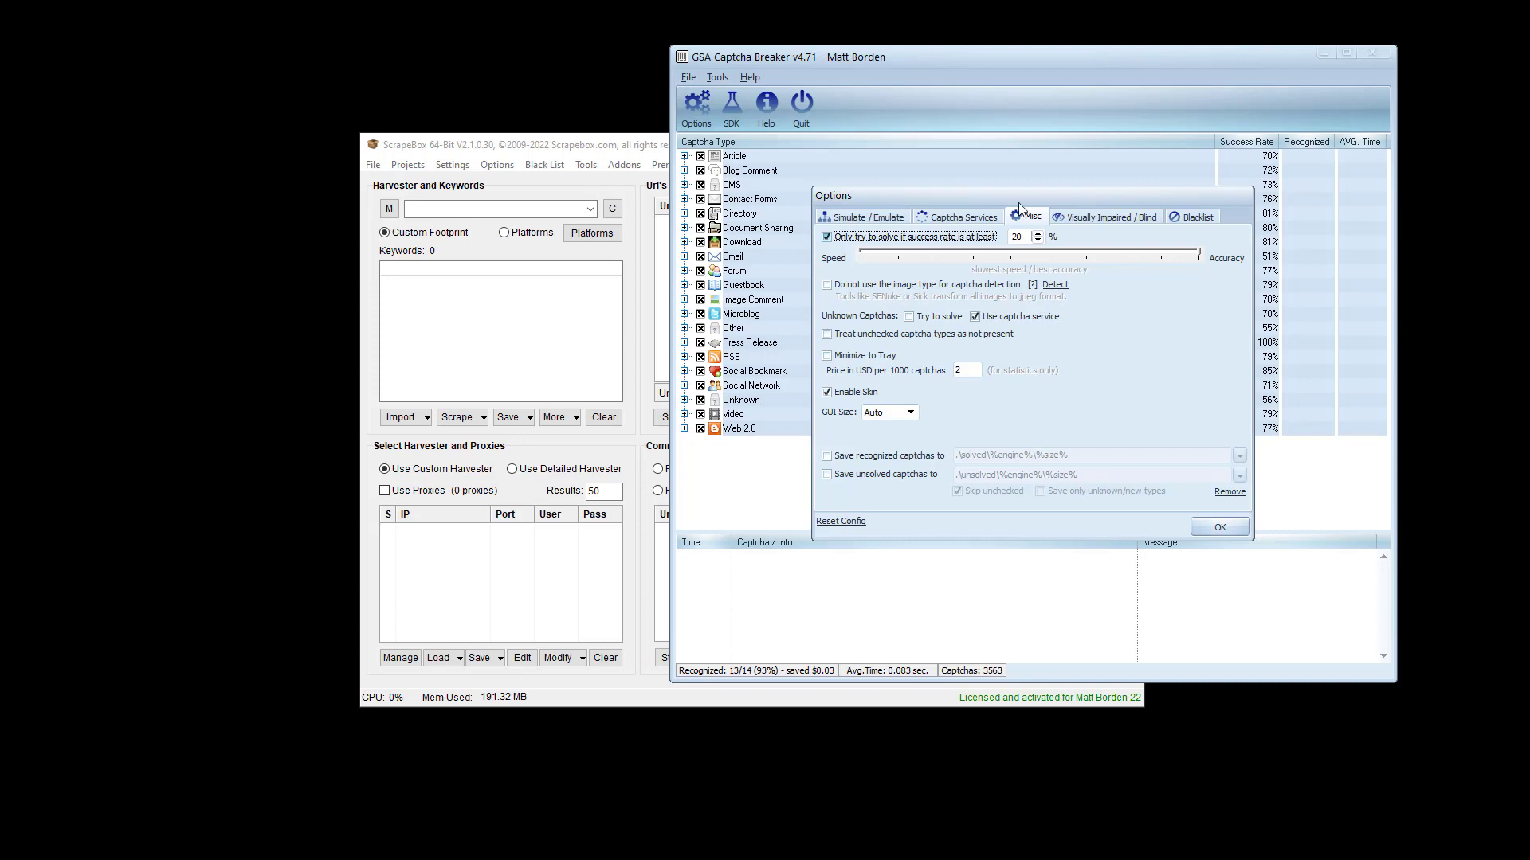
{"action": "left_click_drag", "start_coordinate": [1019, 203], "coordinate": [883, 268]}
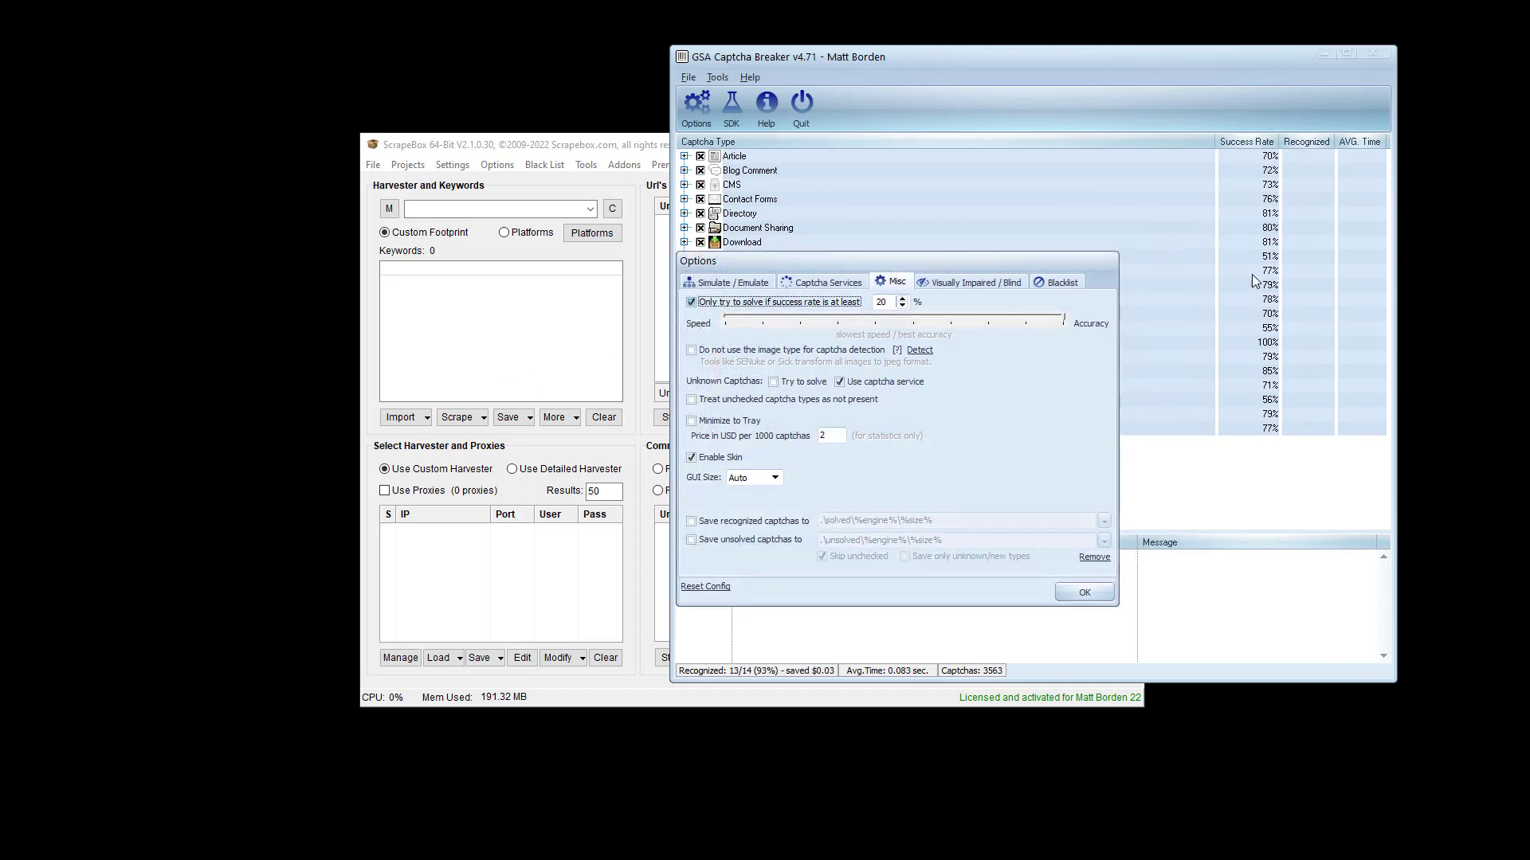
{"action": "left_click_drag", "start_coordinate": [1076, 261], "coordinate": [1006, 450]}
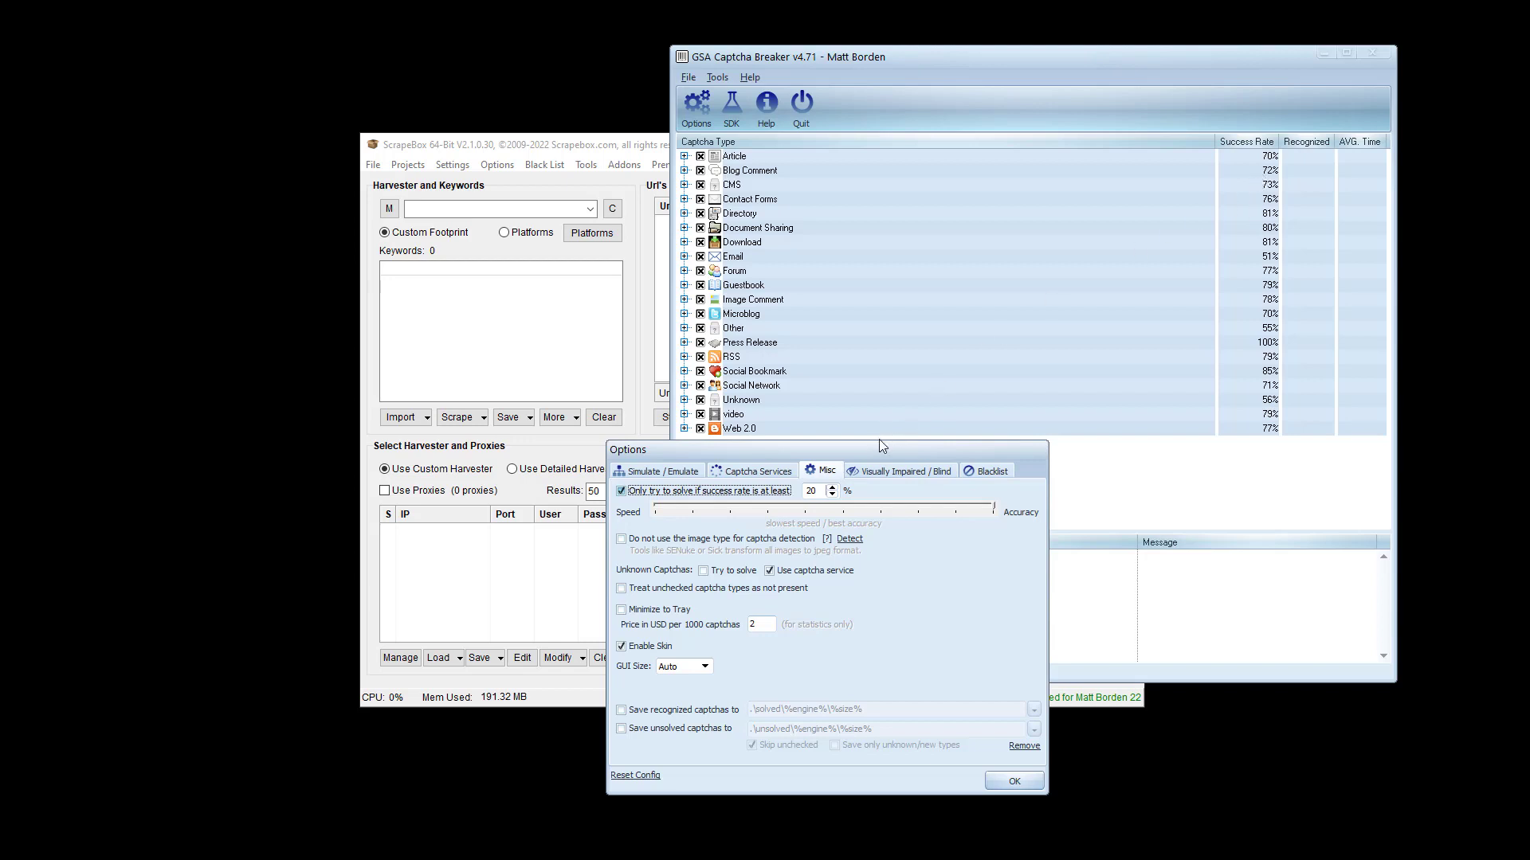
{"action": "left_click_drag", "start_coordinate": [872, 447], "coordinate": [1006, 215]}
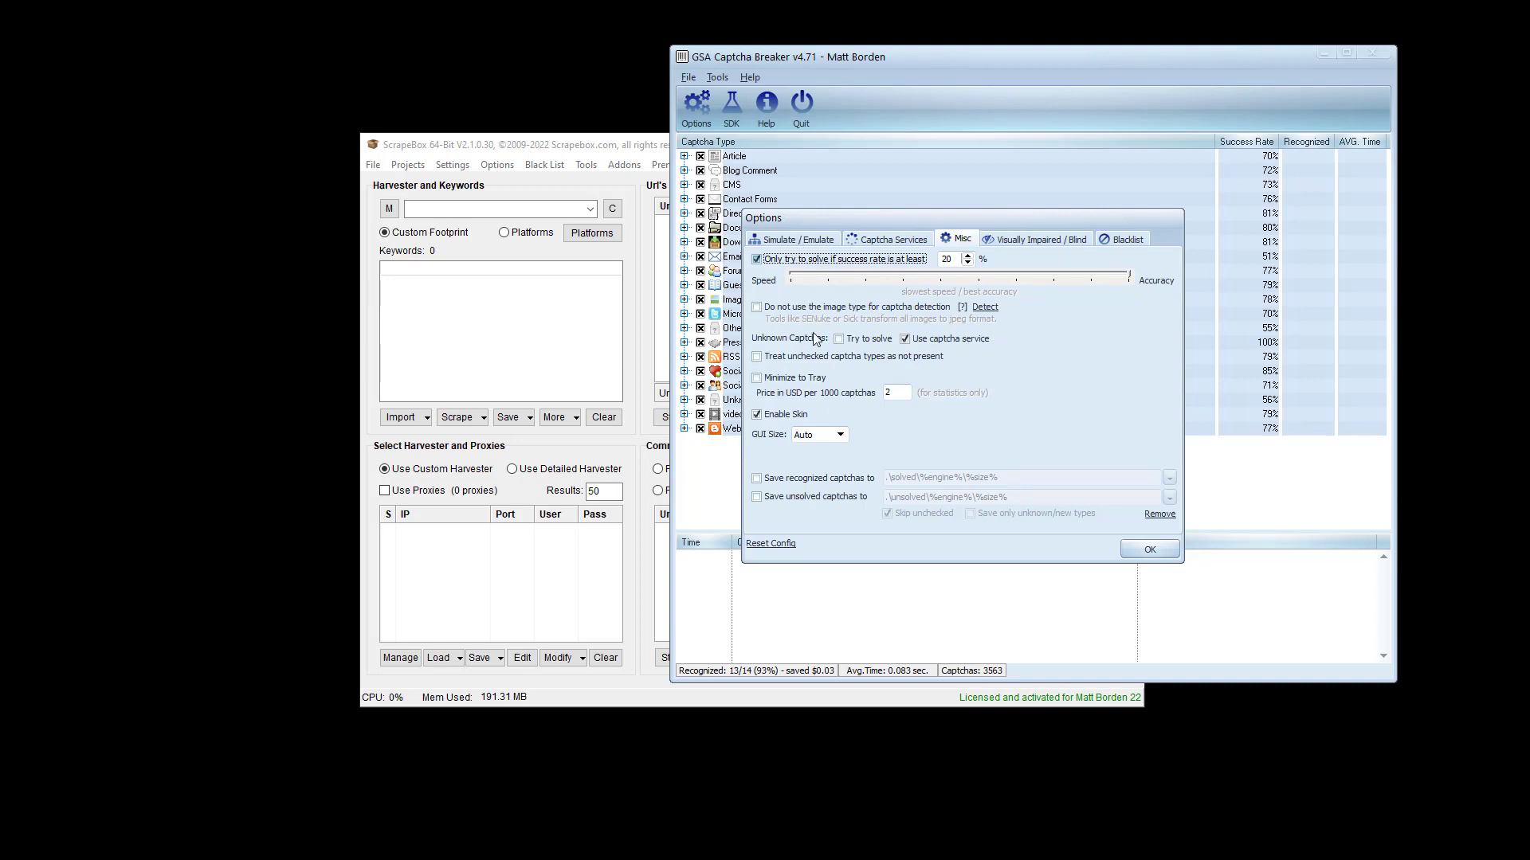
{"action": "left_click", "coordinate": [880, 239]}
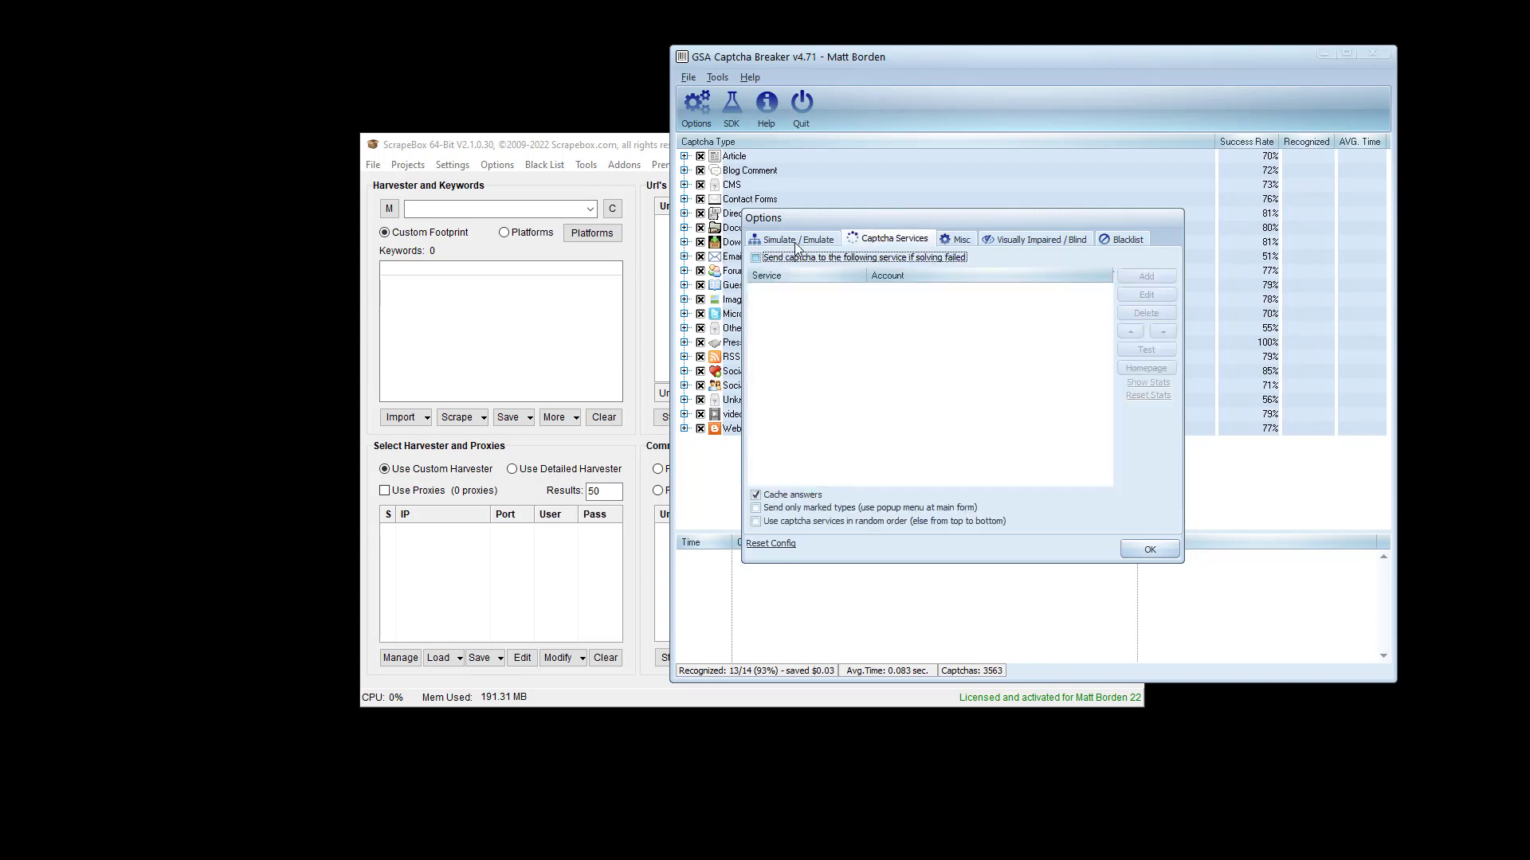
- Return to Simulate / Emulate and scroll the service list, confirming only Image Typerz is ticked
{"action": "left_click", "coordinate": [796, 243]}
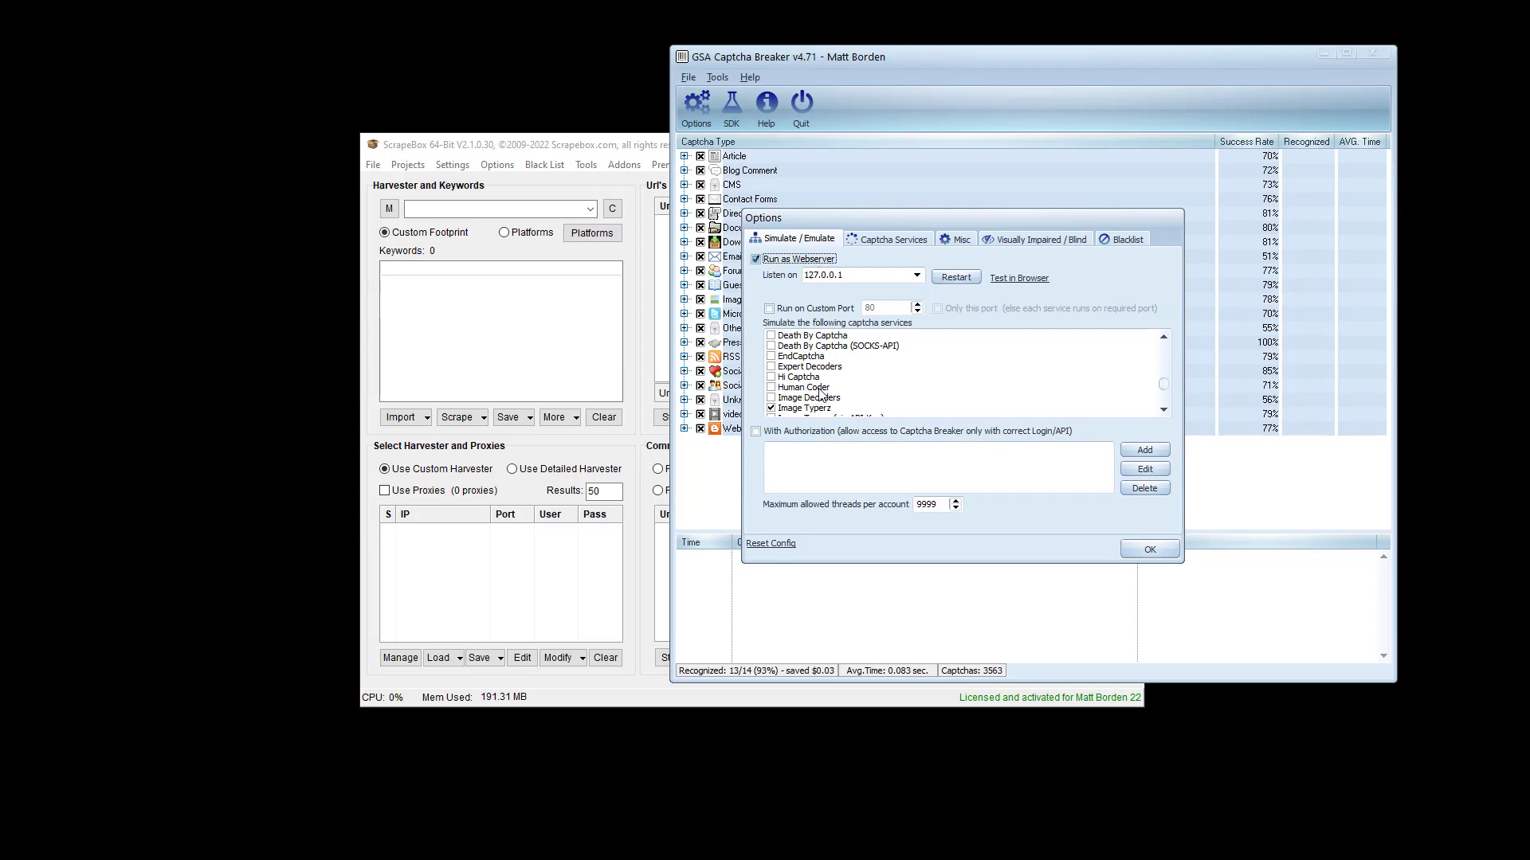
{"action": "scroll", "coordinate": [822, 395], "scroll_direction": "down", "scroll_amount": 6}
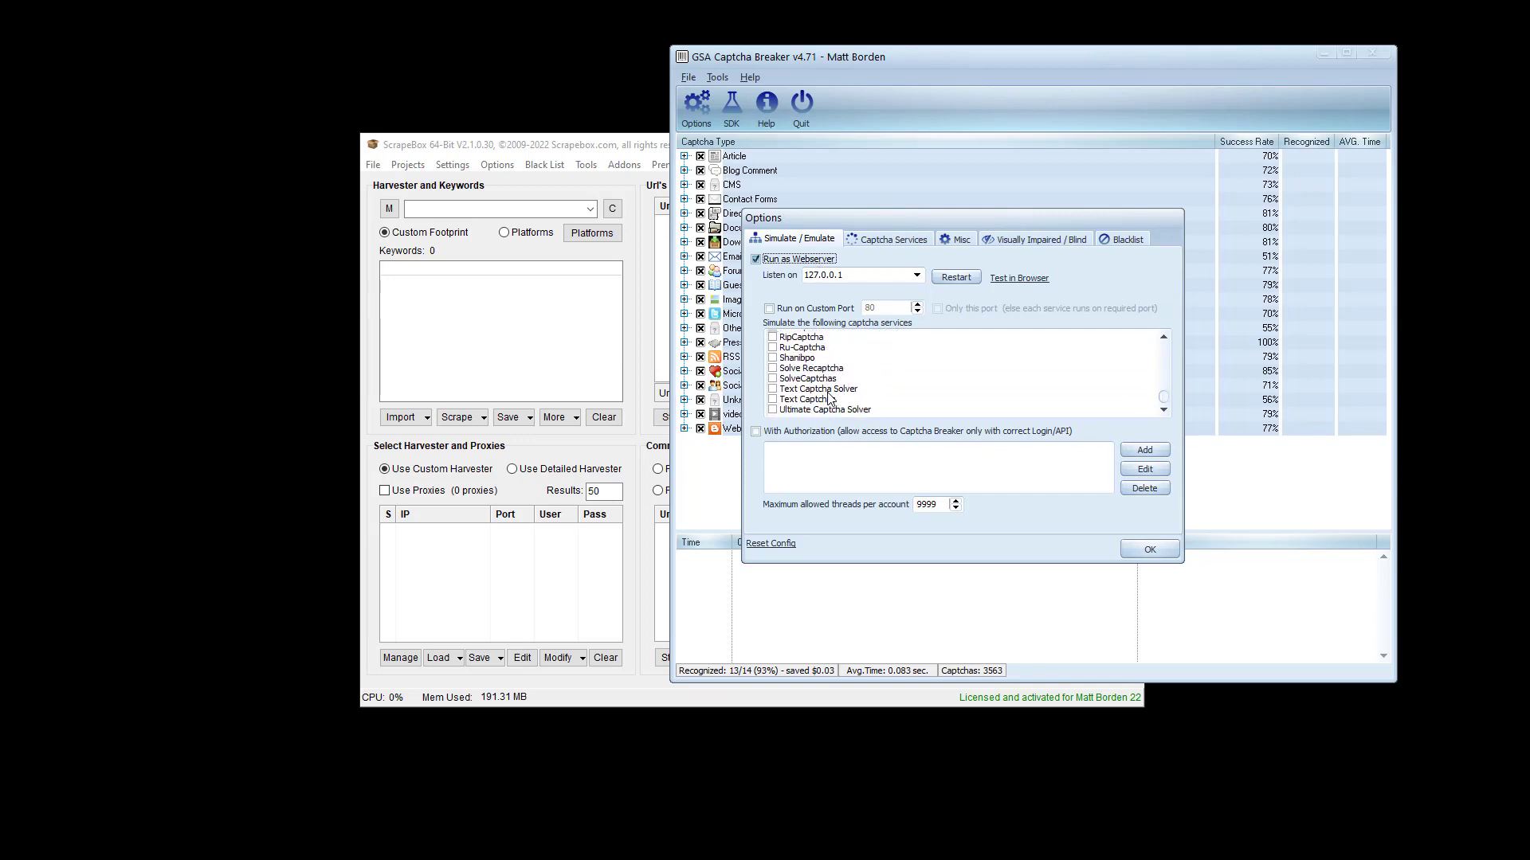
{"action": "scroll", "coordinate": [828, 397], "scroll_direction": "up", "scroll_amount": 10}
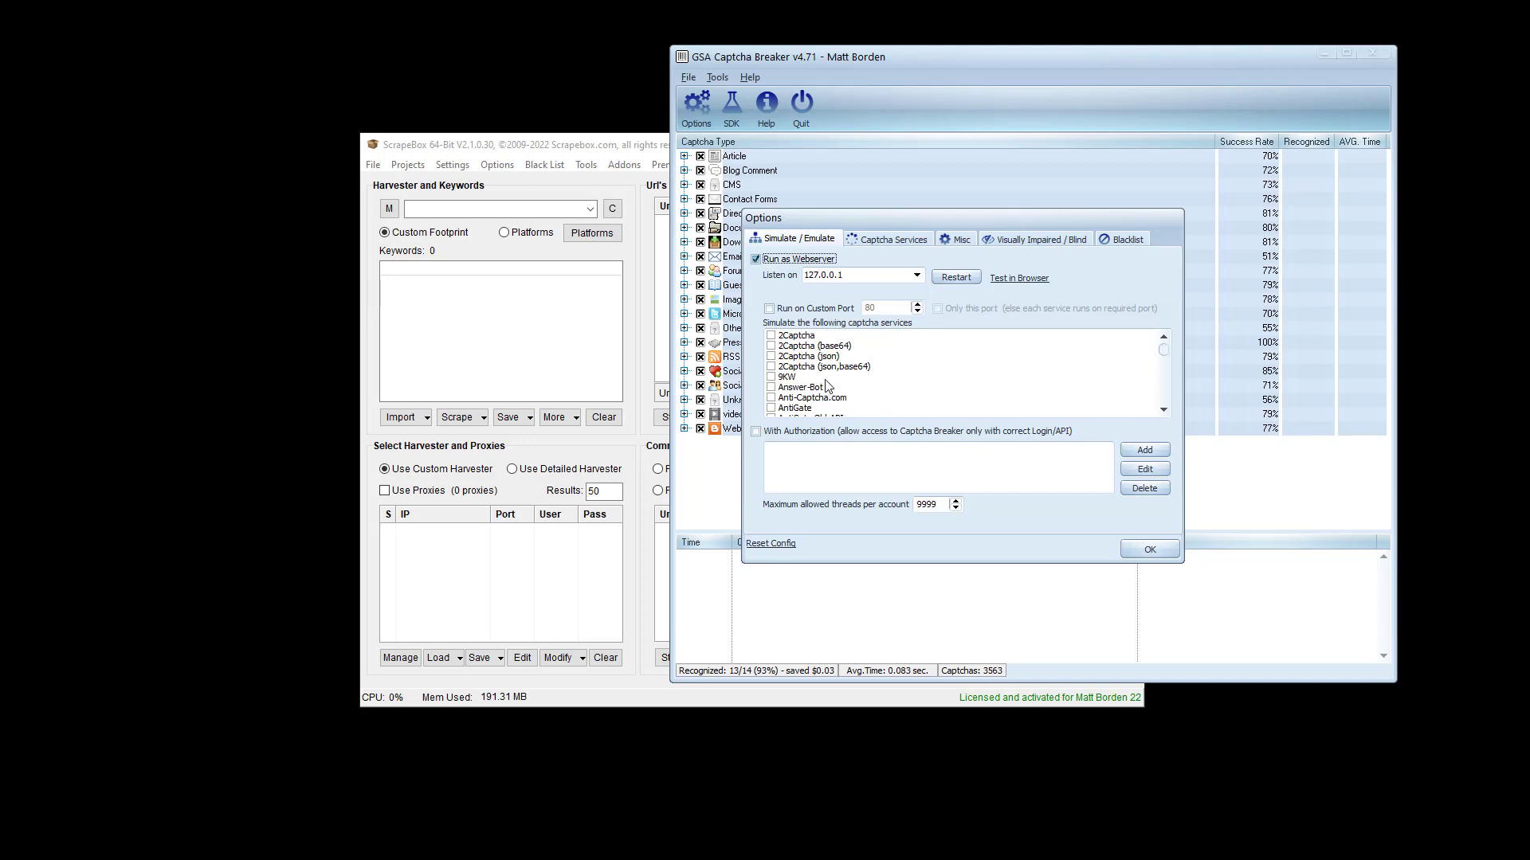
{"action": "scroll", "coordinate": [821, 382], "scroll_direction": "down", "scroll_amount": 3}
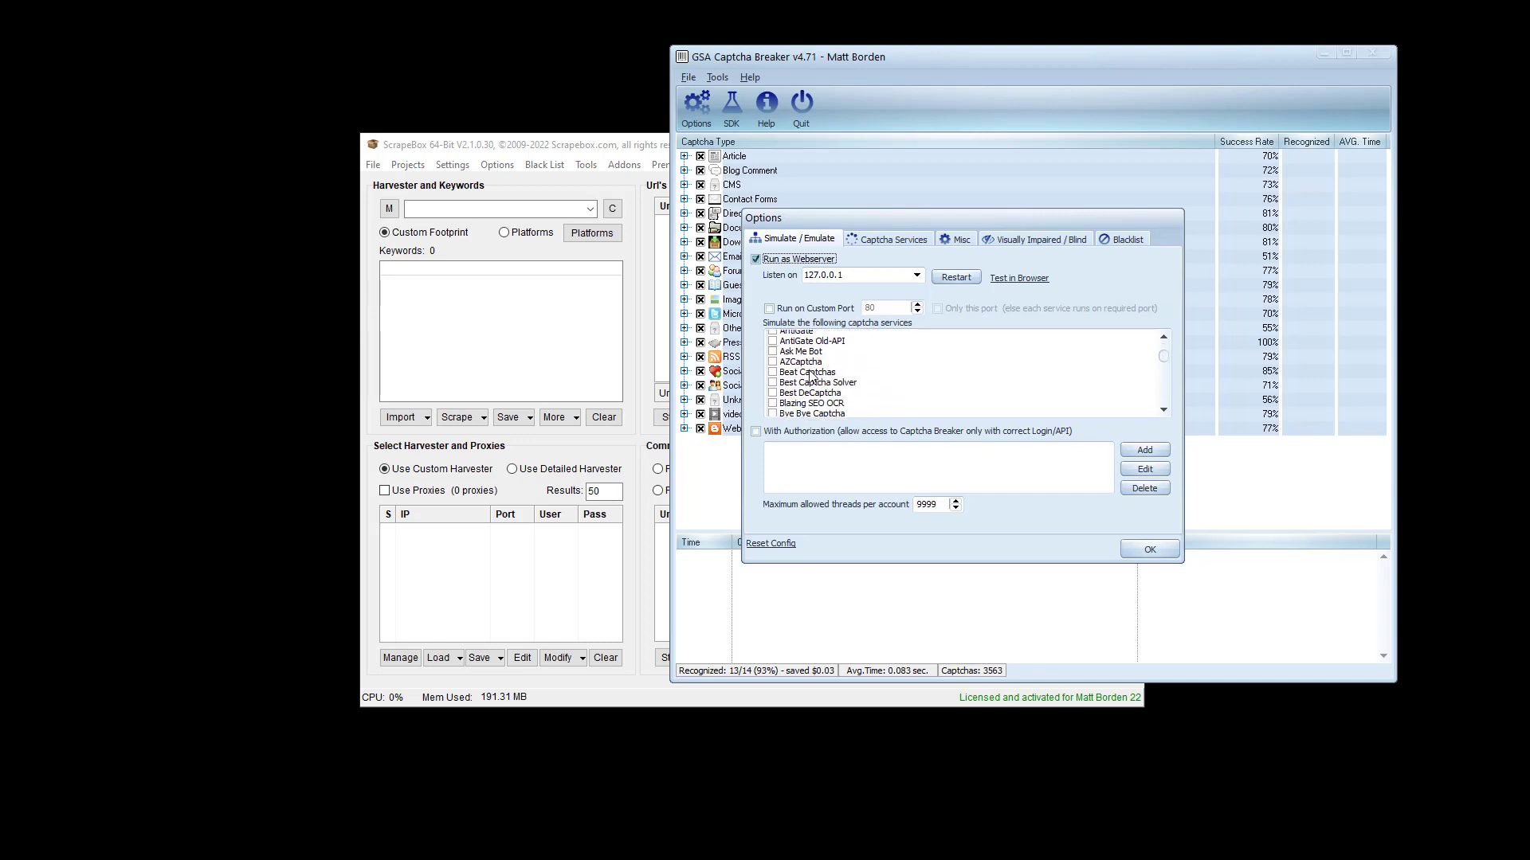
{"action": "scroll", "coordinate": [811, 376], "scroll_direction": "down", "scroll_amount": 6}
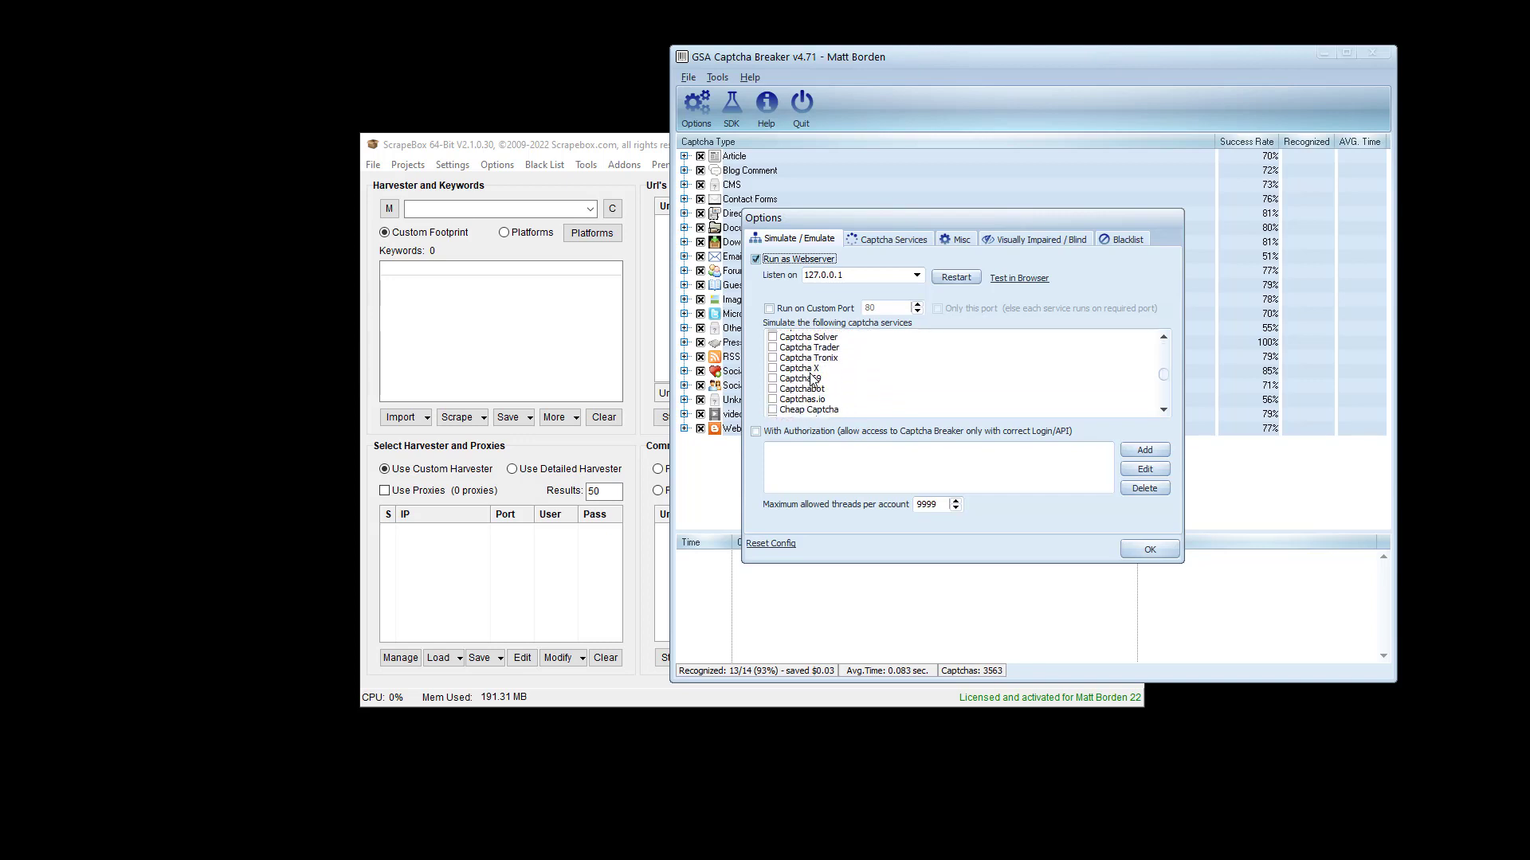
{"action": "scroll", "coordinate": [821, 383], "scroll_direction": "down", "scroll_amount": 3}
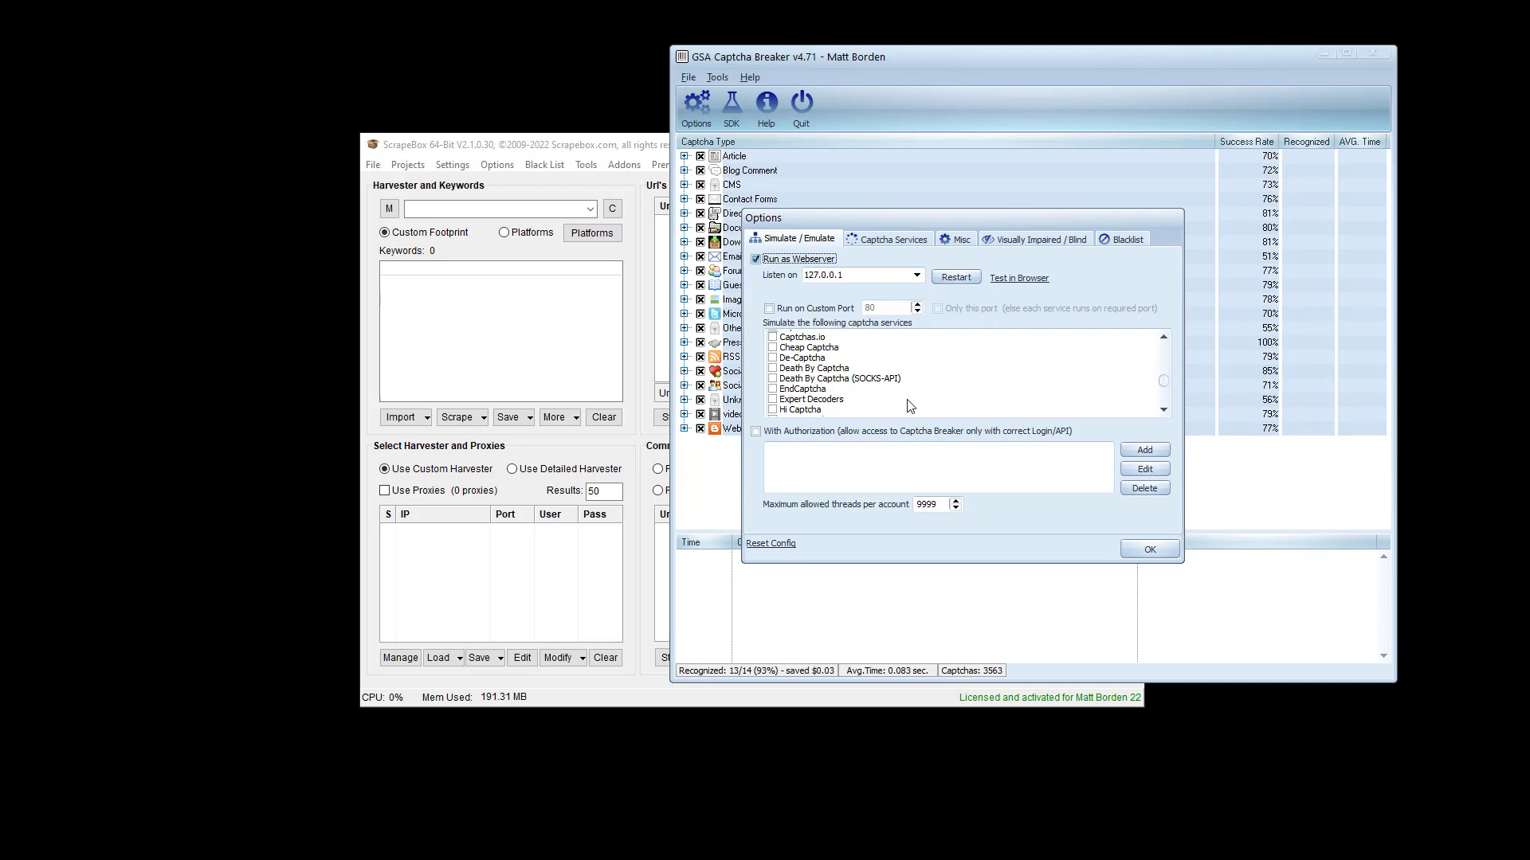
{"action": "scroll", "coordinate": [908, 410], "scroll_direction": "down", "scroll_amount": 5}
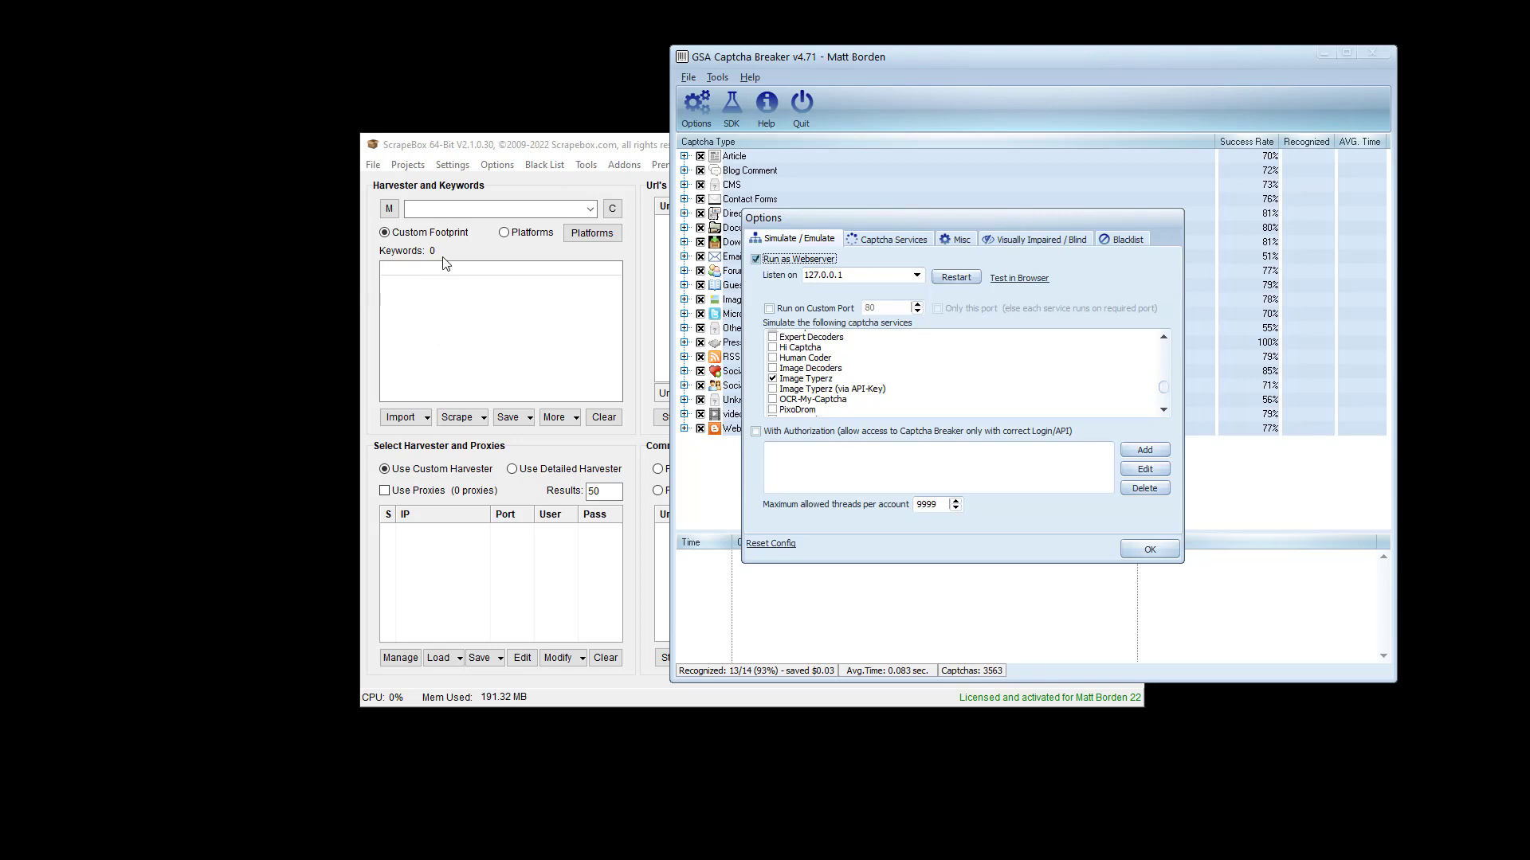
- Reopen ScrapeBox's Decaptcher Setup and keep imagetyperz.com service as the primary solver
{"action": "left_click", "coordinate": [452, 165]}
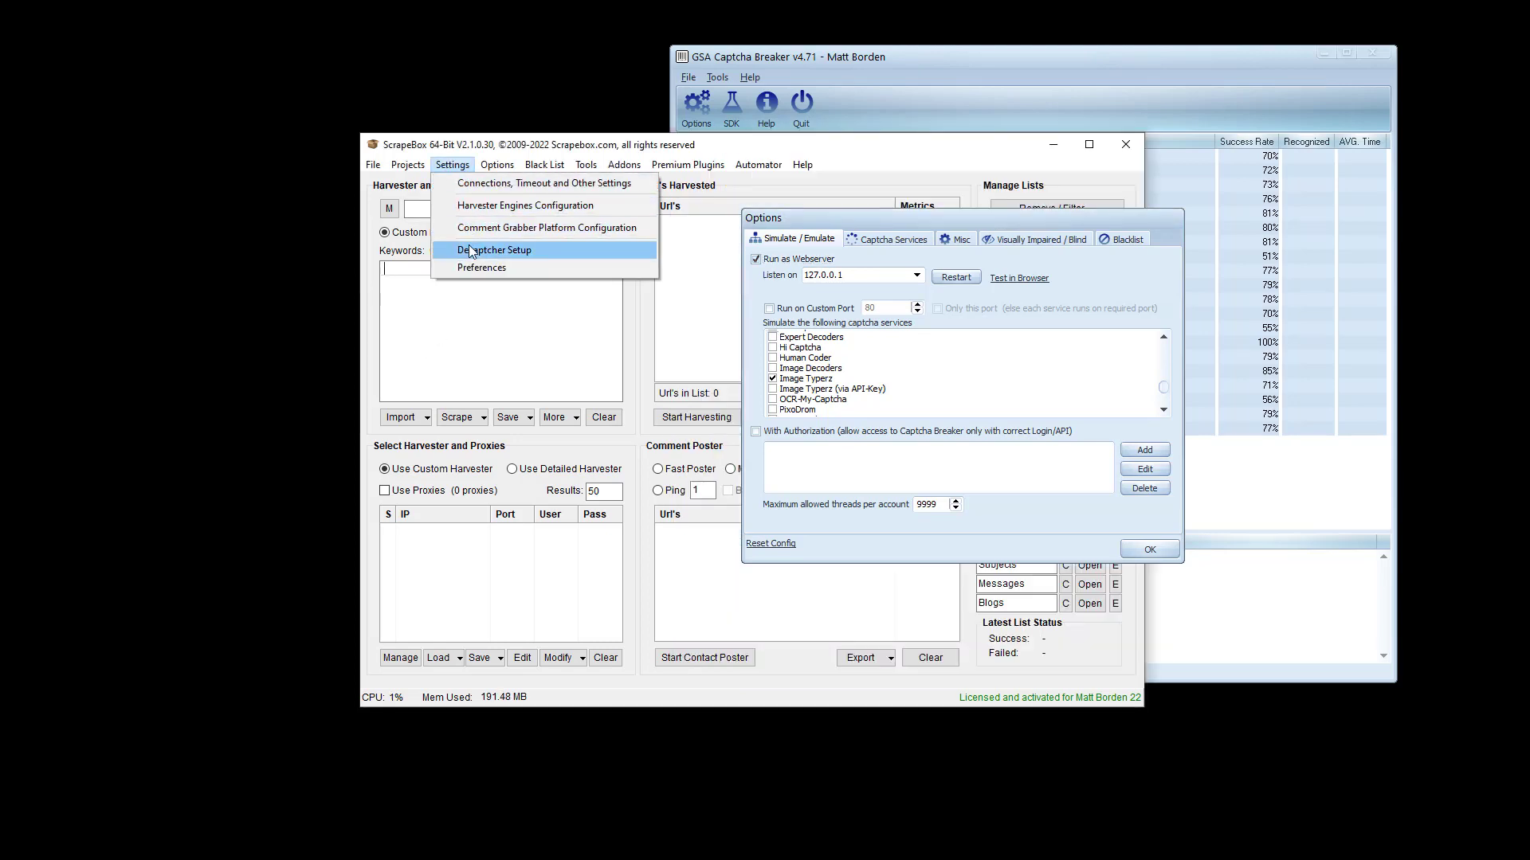
{"action": "left_click", "coordinate": [510, 251]}
{"action": "left_click", "coordinate": [647, 268]}
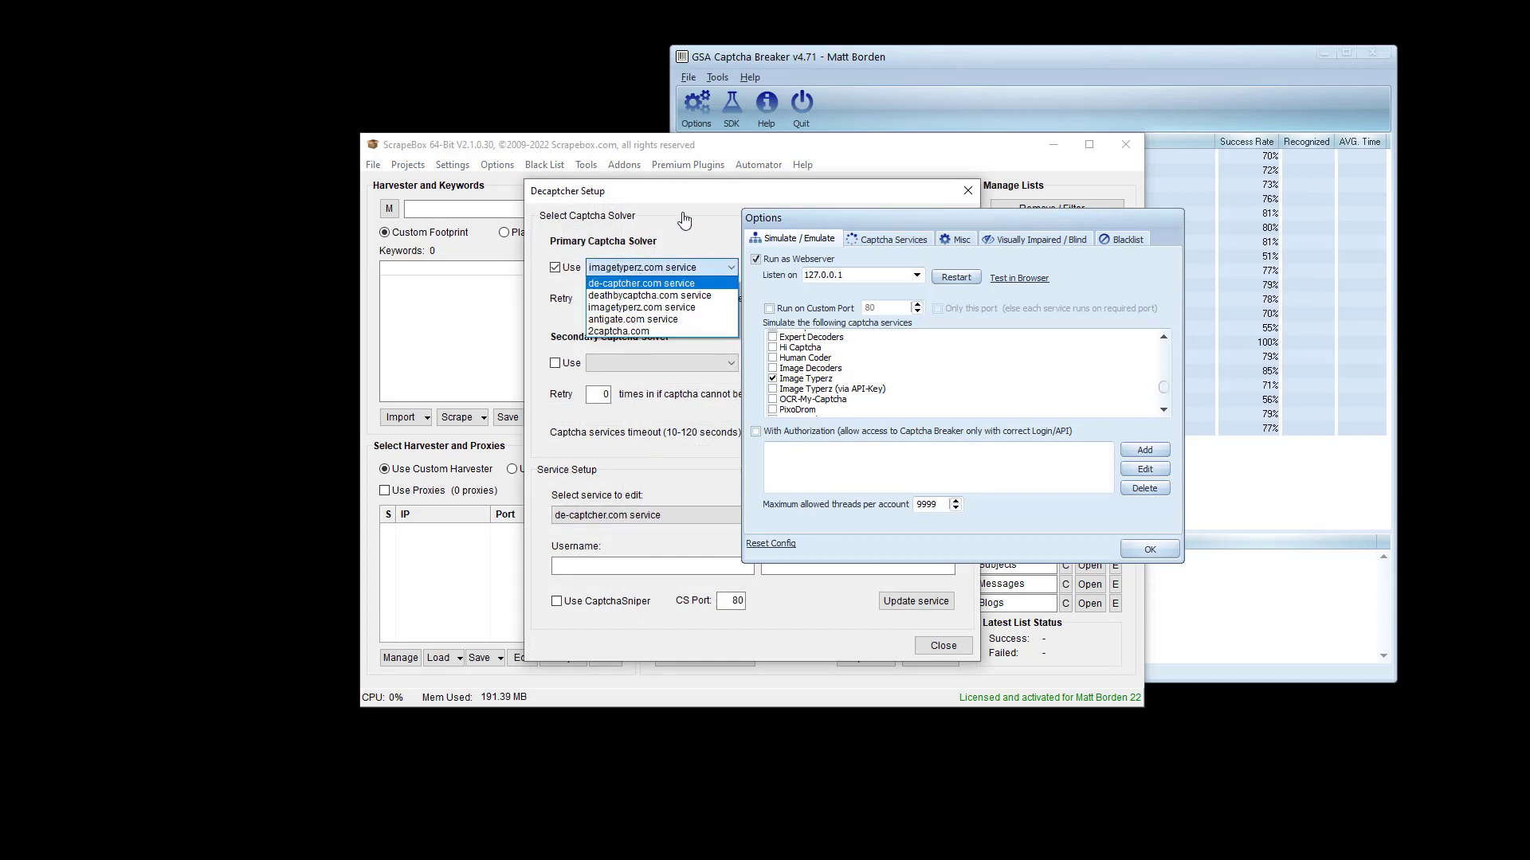
{"action": "left_click", "coordinate": [557, 312]}
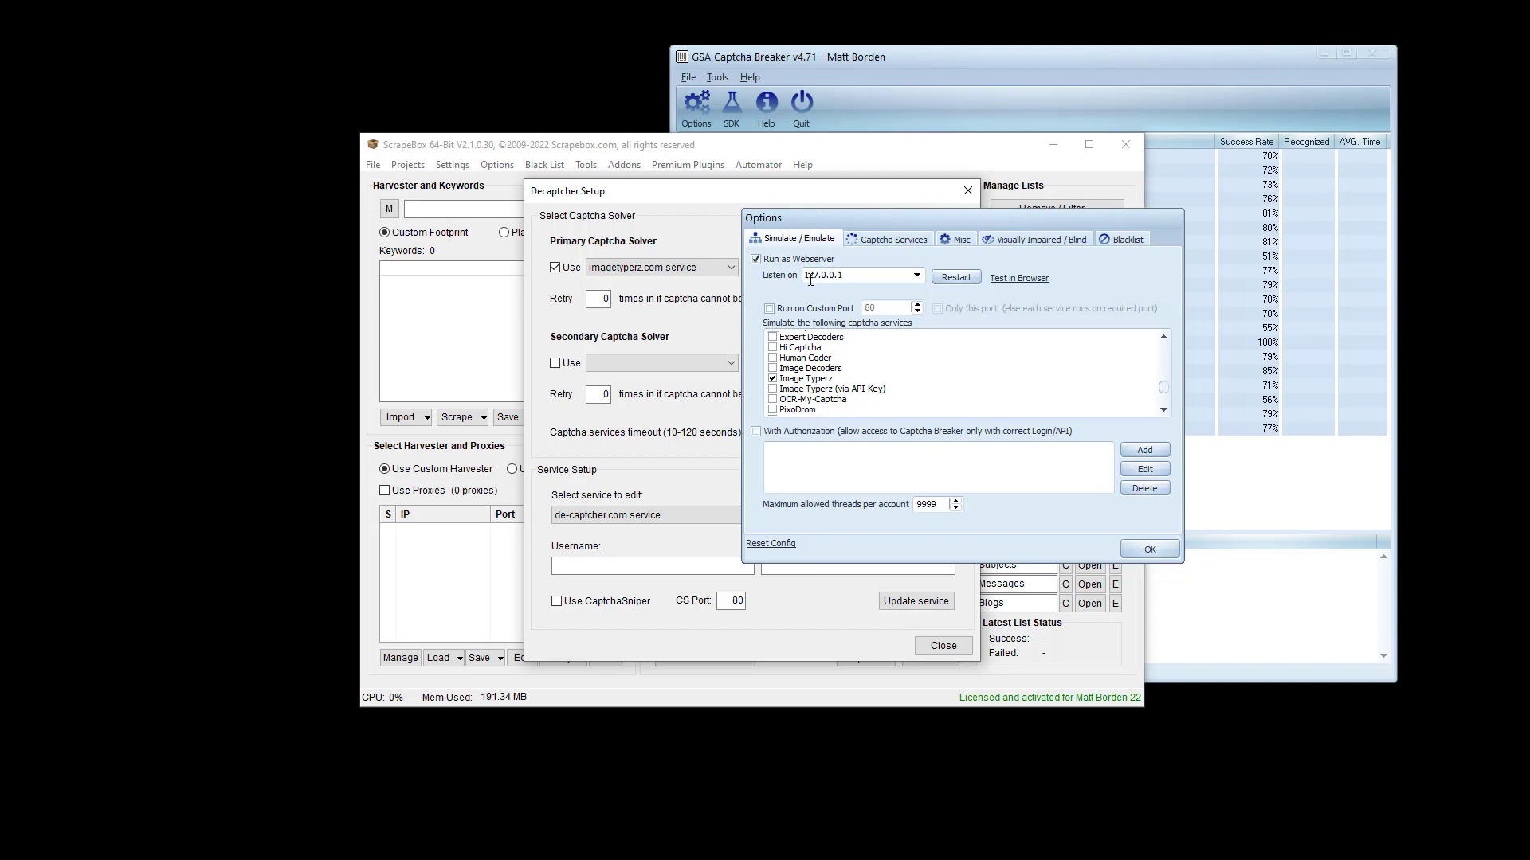
- Confirm Captcha Breaker's Options, then check the primary solver's balance, which shows $999.00
{"action": "left_click", "coordinate": [1150, 549]}
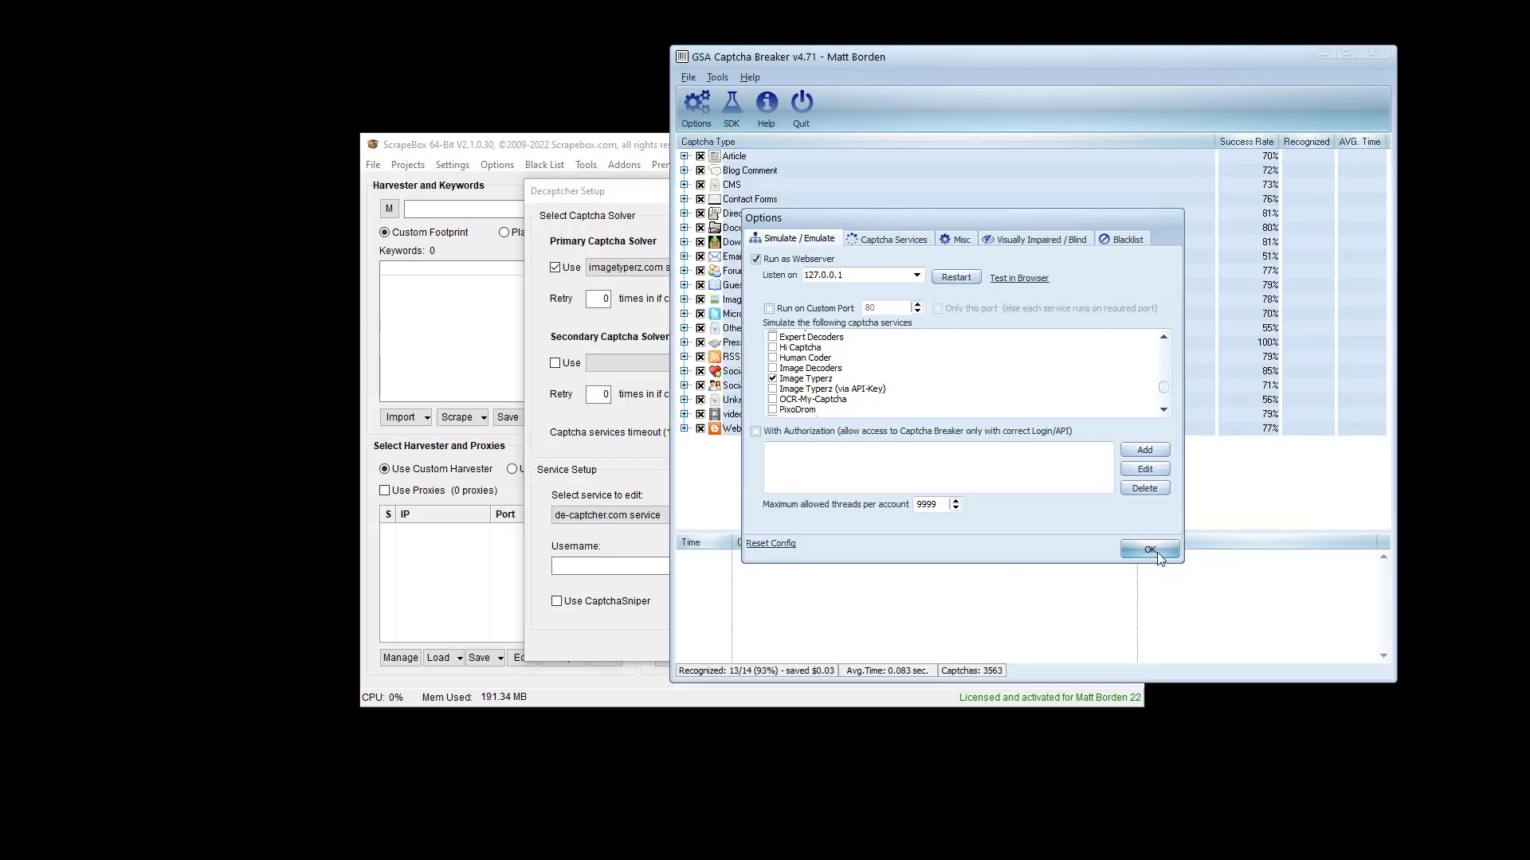
{"action": "left_click", "coordinate": [596, 475]}
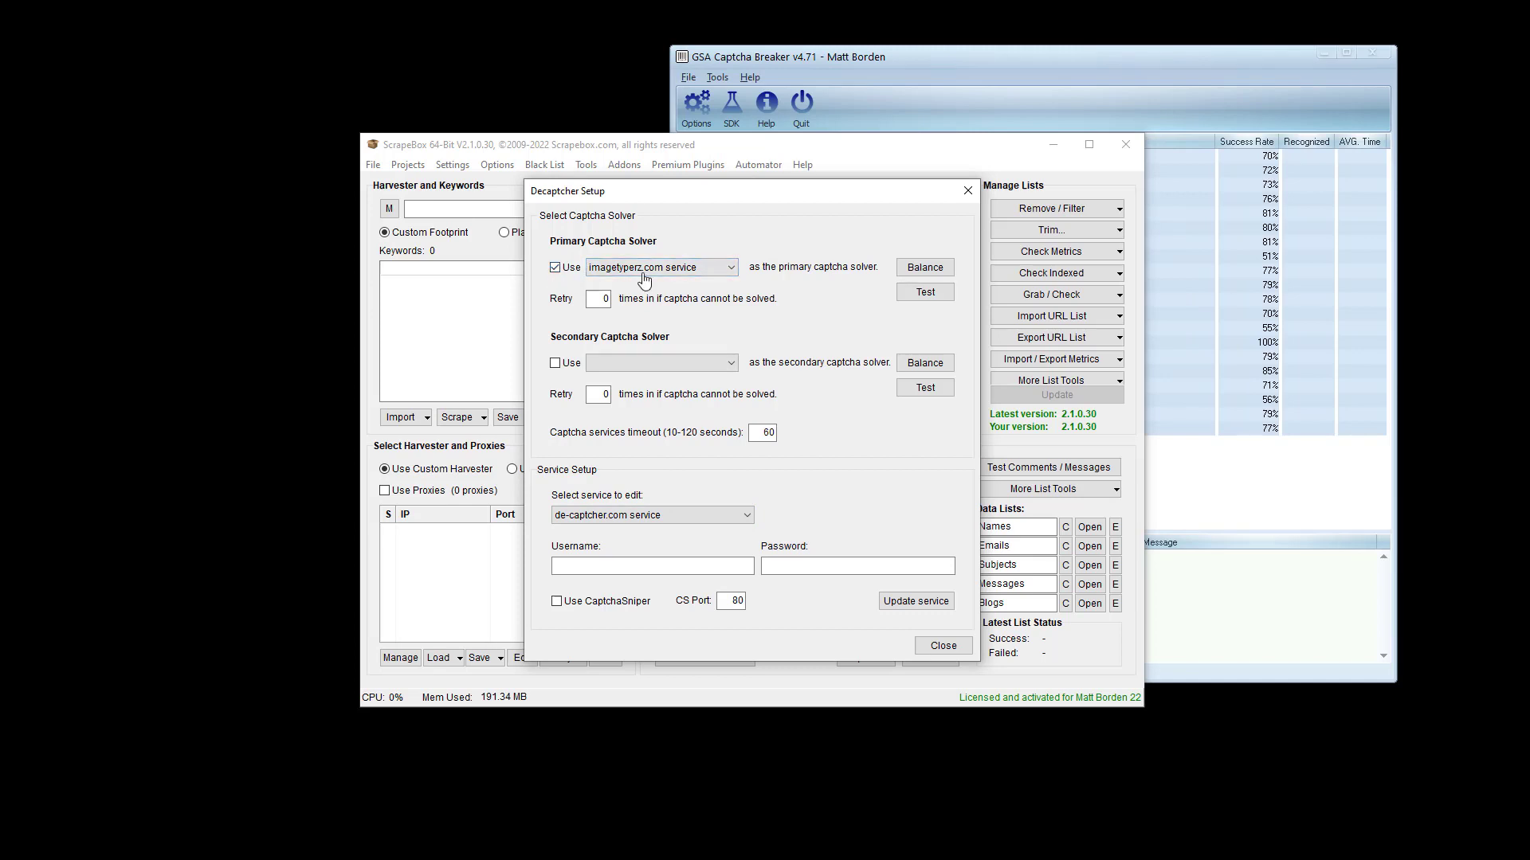
{"action": "left_click", "coordinate": [914, 269]}
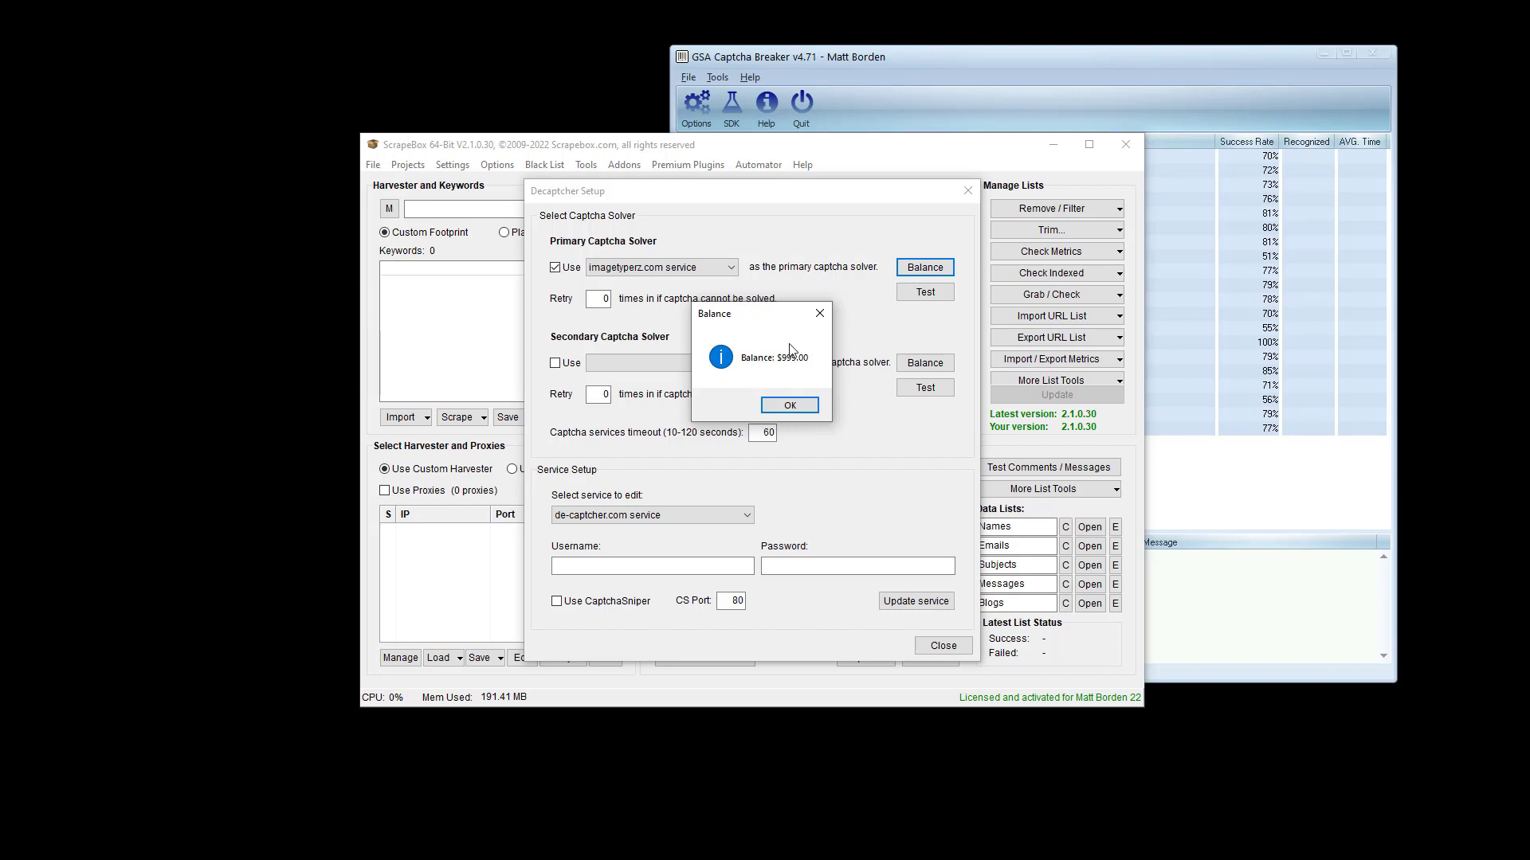
- Dismiss the balance message and setup dialogs, and place ScrapeBox and Captcha Breaker side by side
{"action": "left_click", "coordinate": [790, 407]}
{"action": "left_click", "coordinate": [925, 292]}
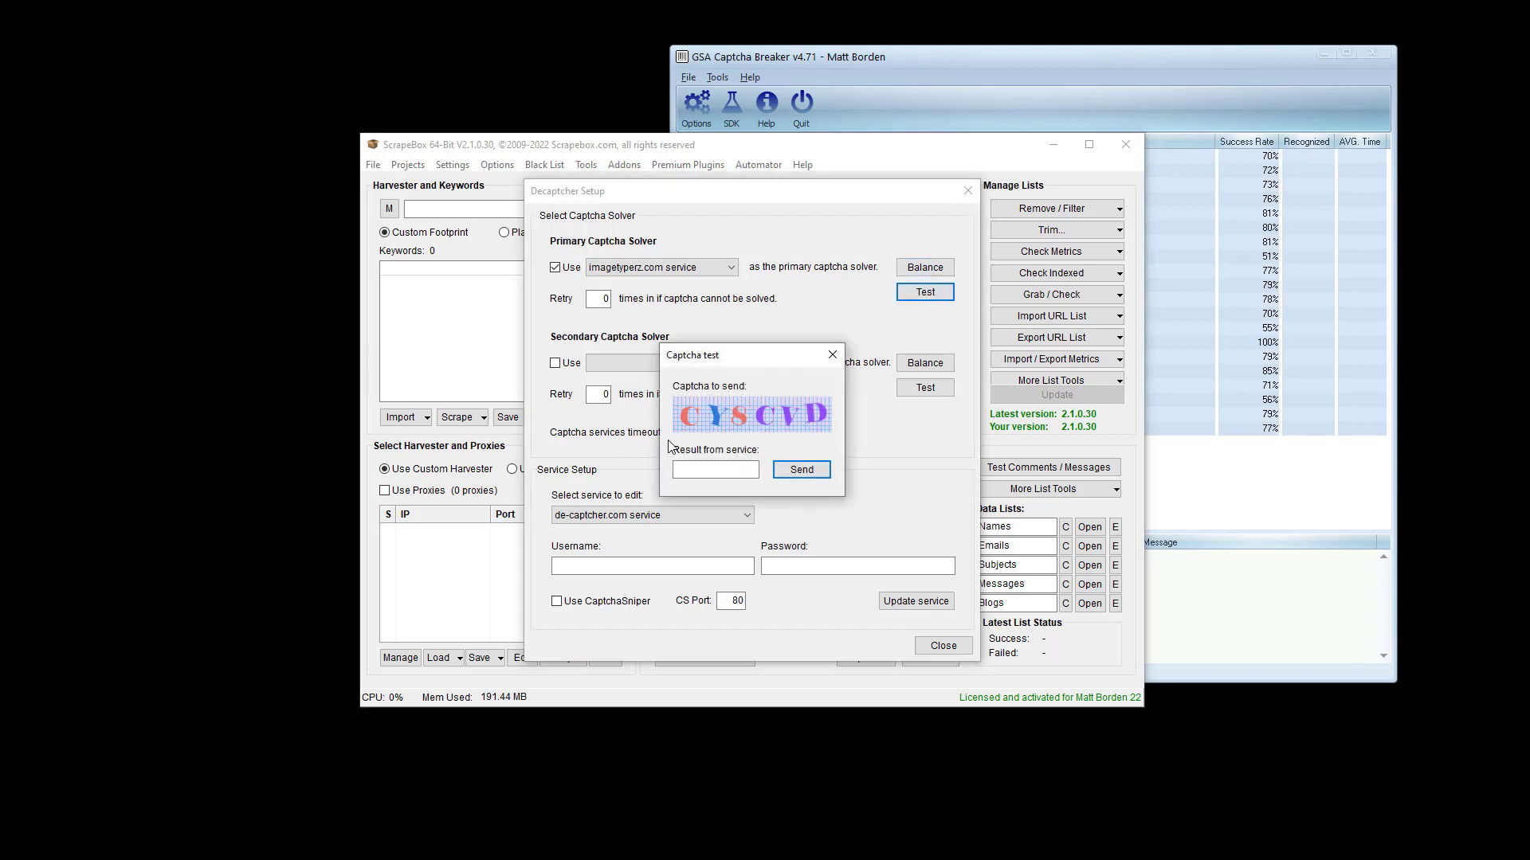
{"action": "left_click", "coordinate": [828, 365]}
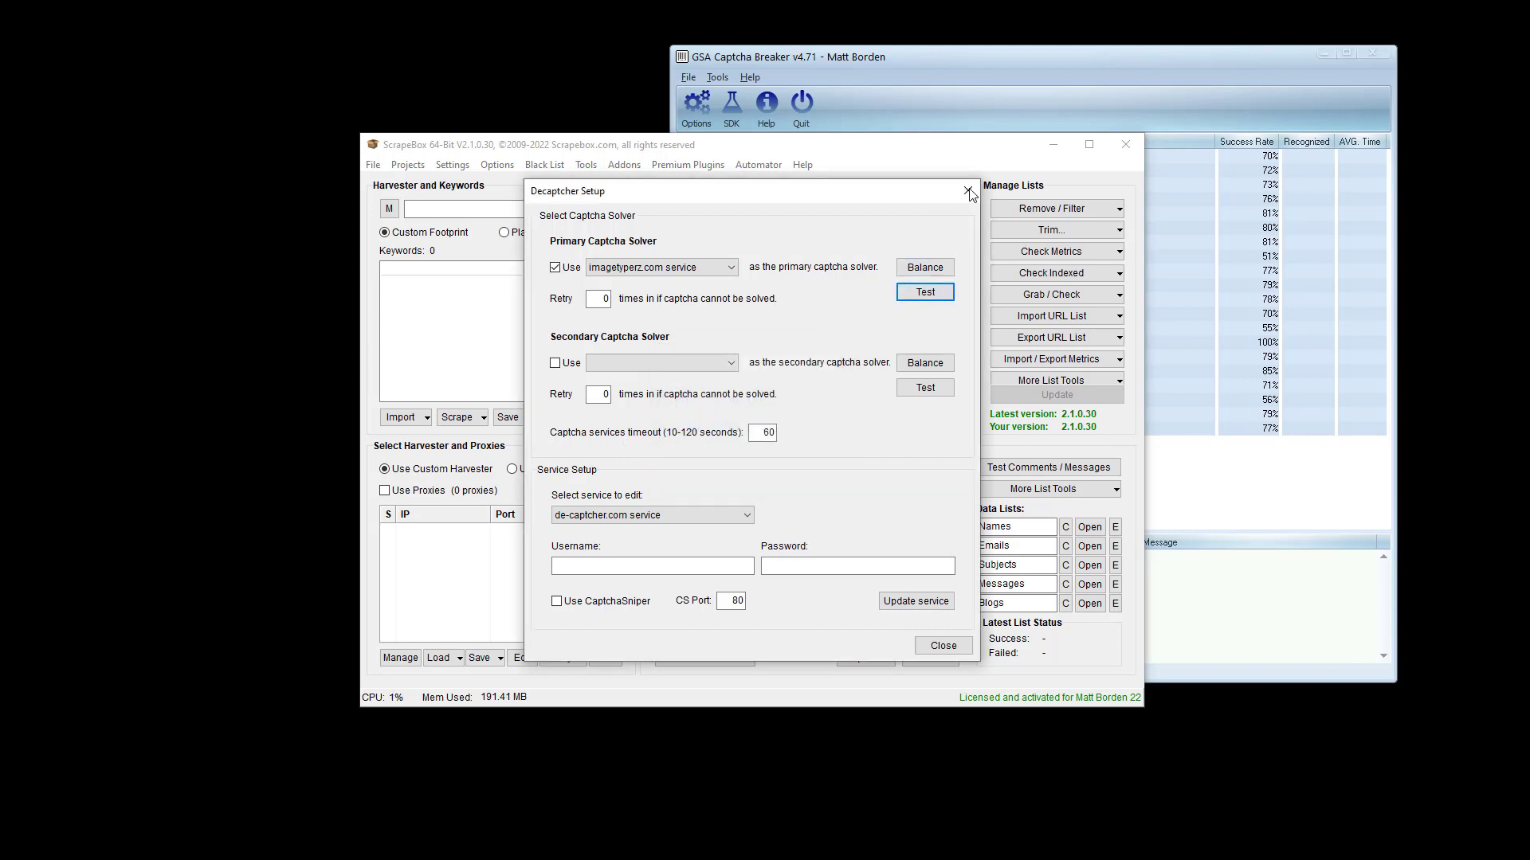
{"action": "left_click", "coordinate": [968, 191]}
{"action": "left_click_drag", "start_coordinate": [977, 146], "coordinate": [620, 37]}
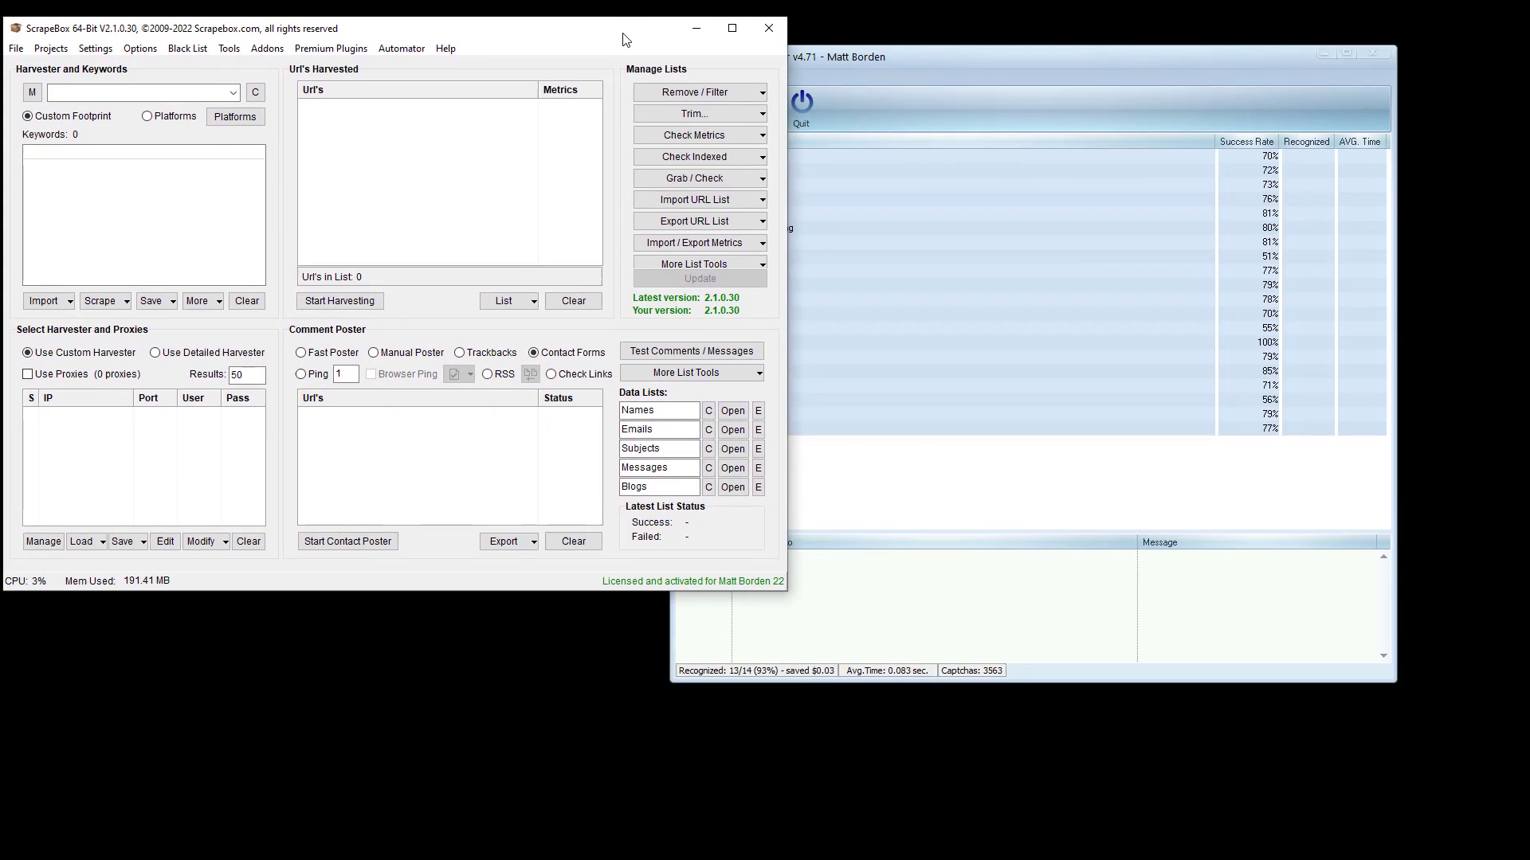
{"action": "left_click_drag", "start_coordinate": [960, 60], "coordinate": [1055, 24]}
- Reopen Decaptcher Setup, test and send the sample captcha, and select the returned answer CYSOVD
{"action": "left_click", "coordinate": [96, 49]}
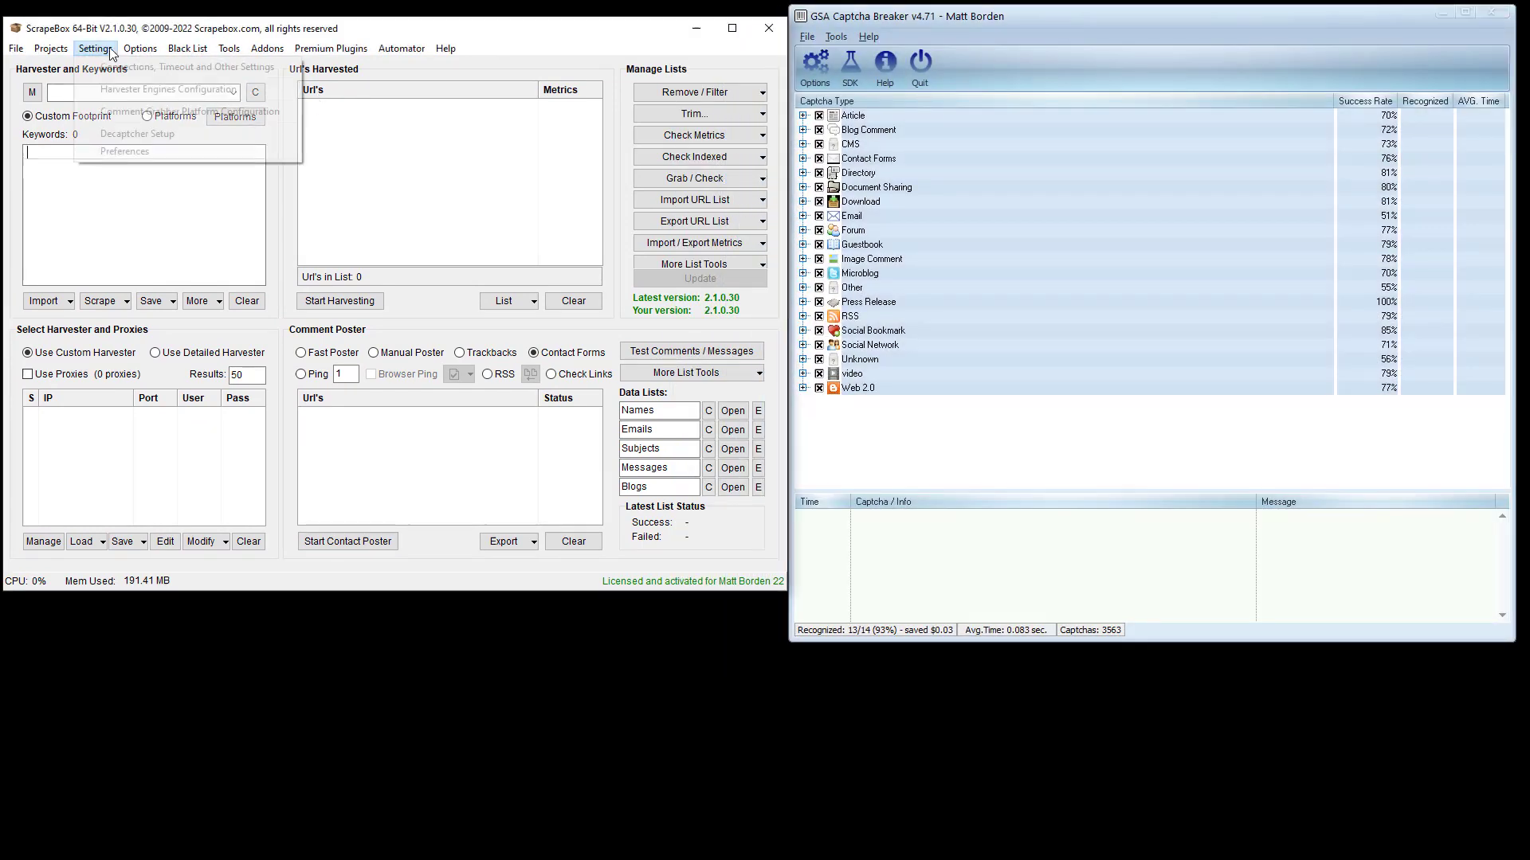
{"action": "left_click", "coordinate": [116, 134]}
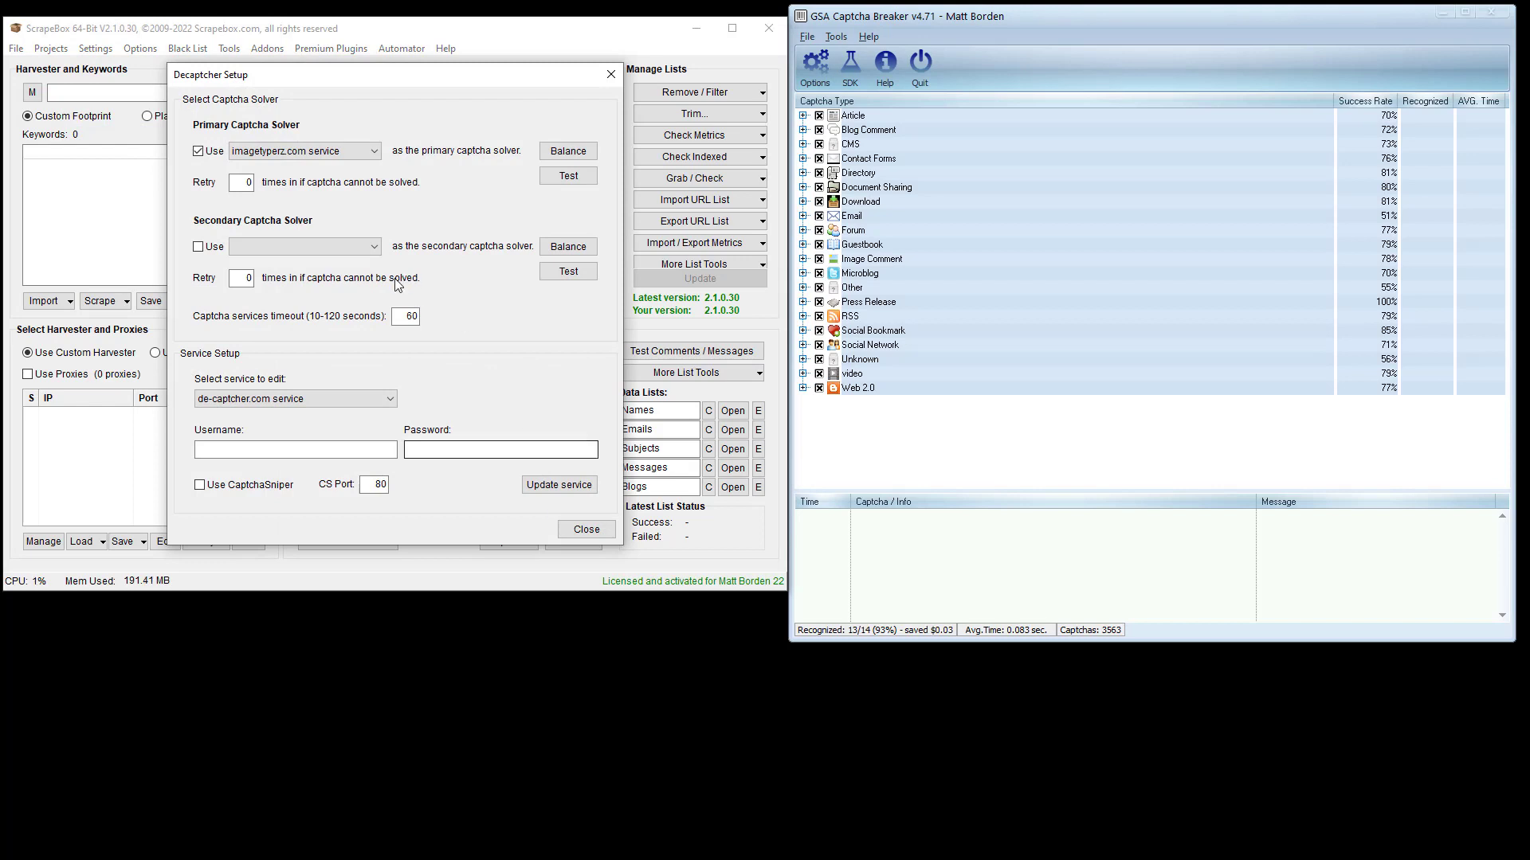
{"action": "left_click", "coordinate": [568, 176]}
{"action": "left_click", "coordinate": [435, 352]}
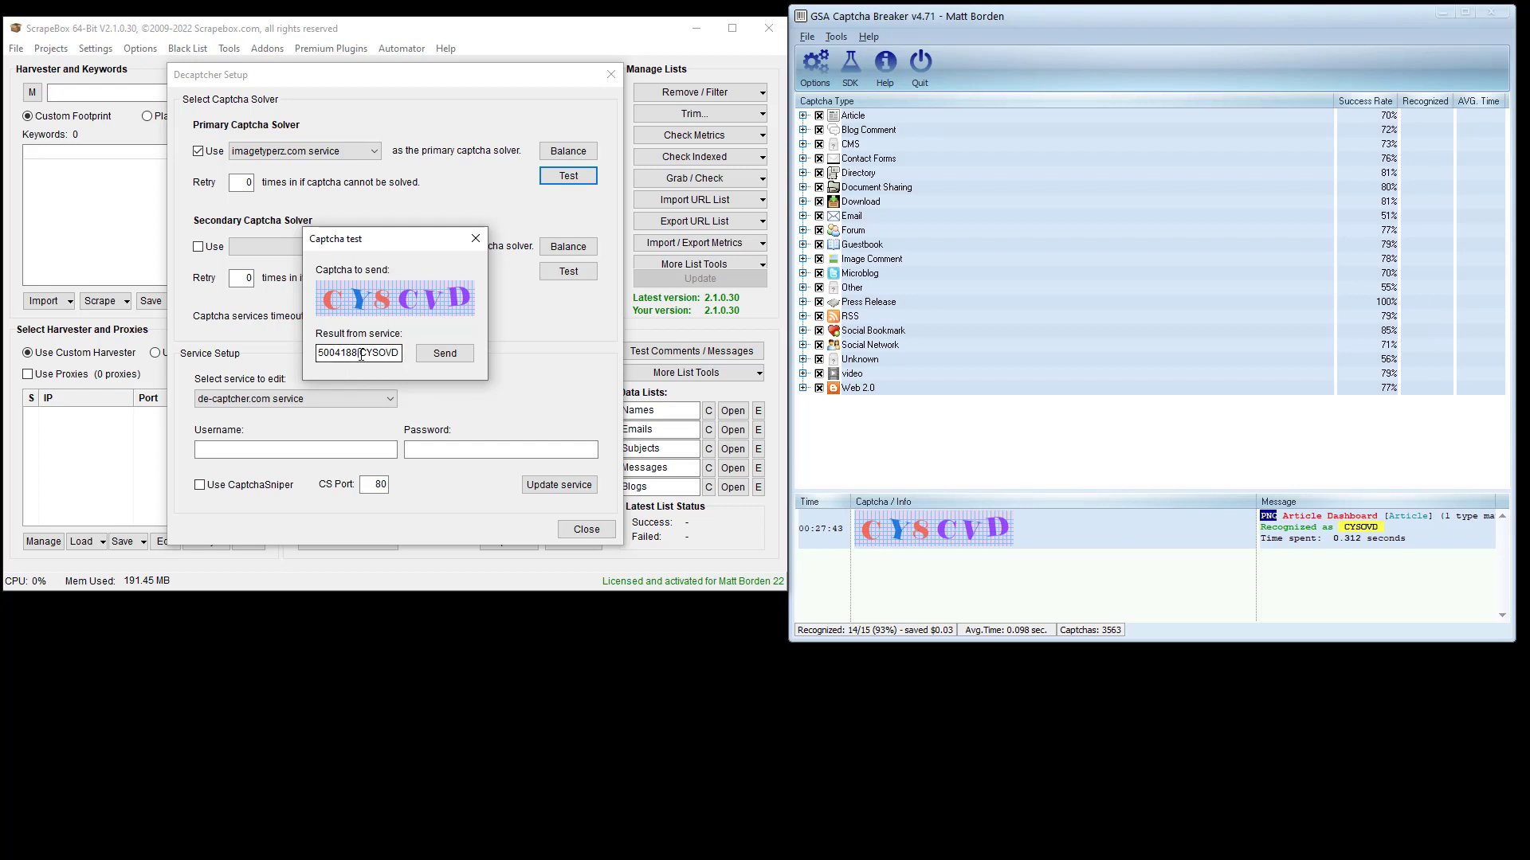
{"action": "left_click_drag", "start_coordinate": [361, 352], "coordinate": [409, 356]}
- Close the captcha test, give the primary solver a Retry count of 5, and close the solver setup
{"action": "left_click", "coordinate": [803, 116]}
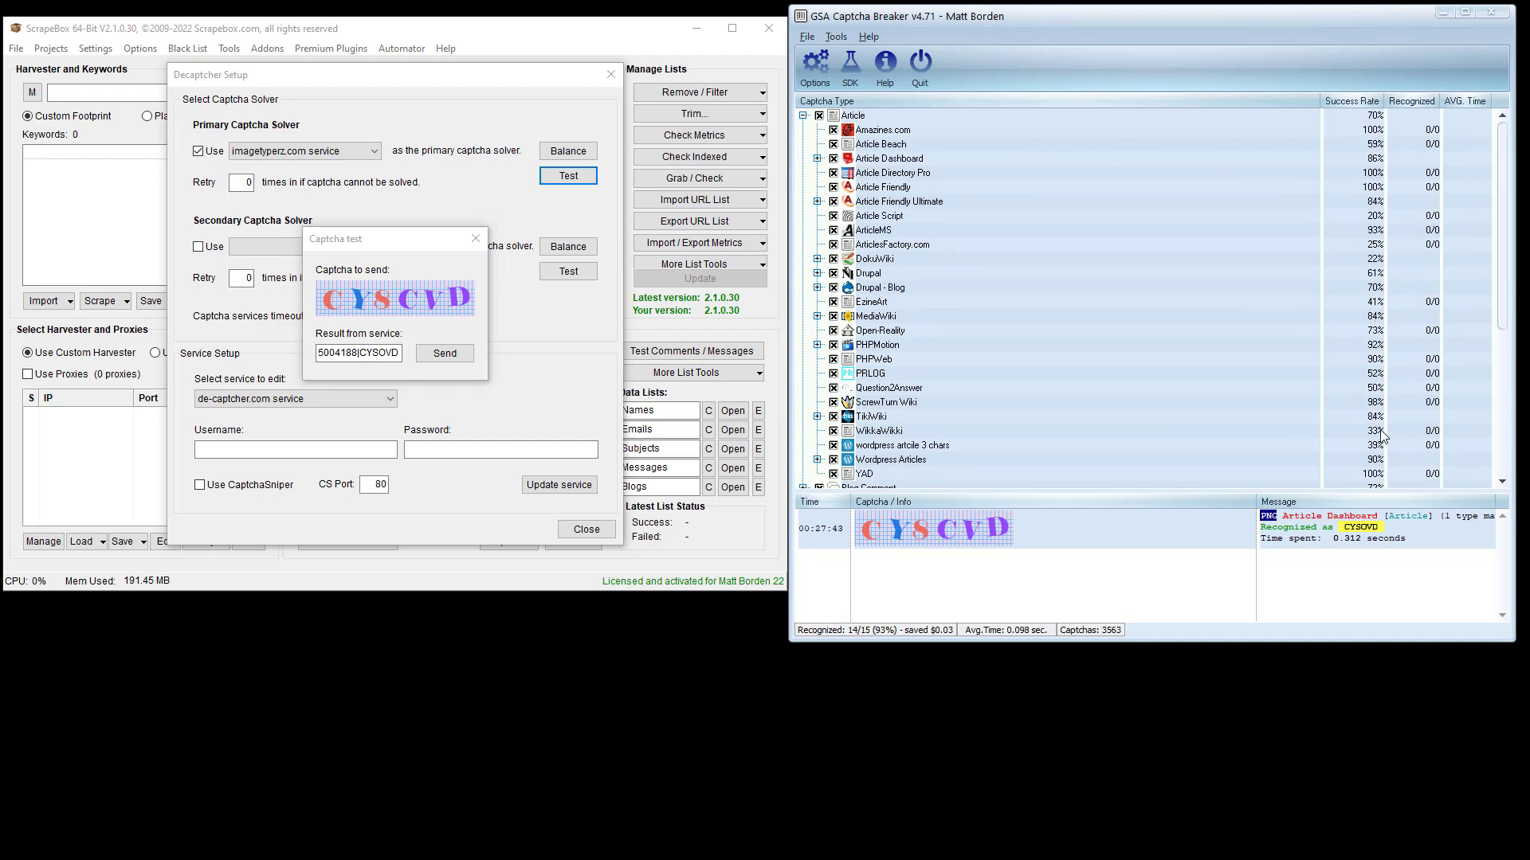
{"action": "left_click", "coordinate": [803, 116]}
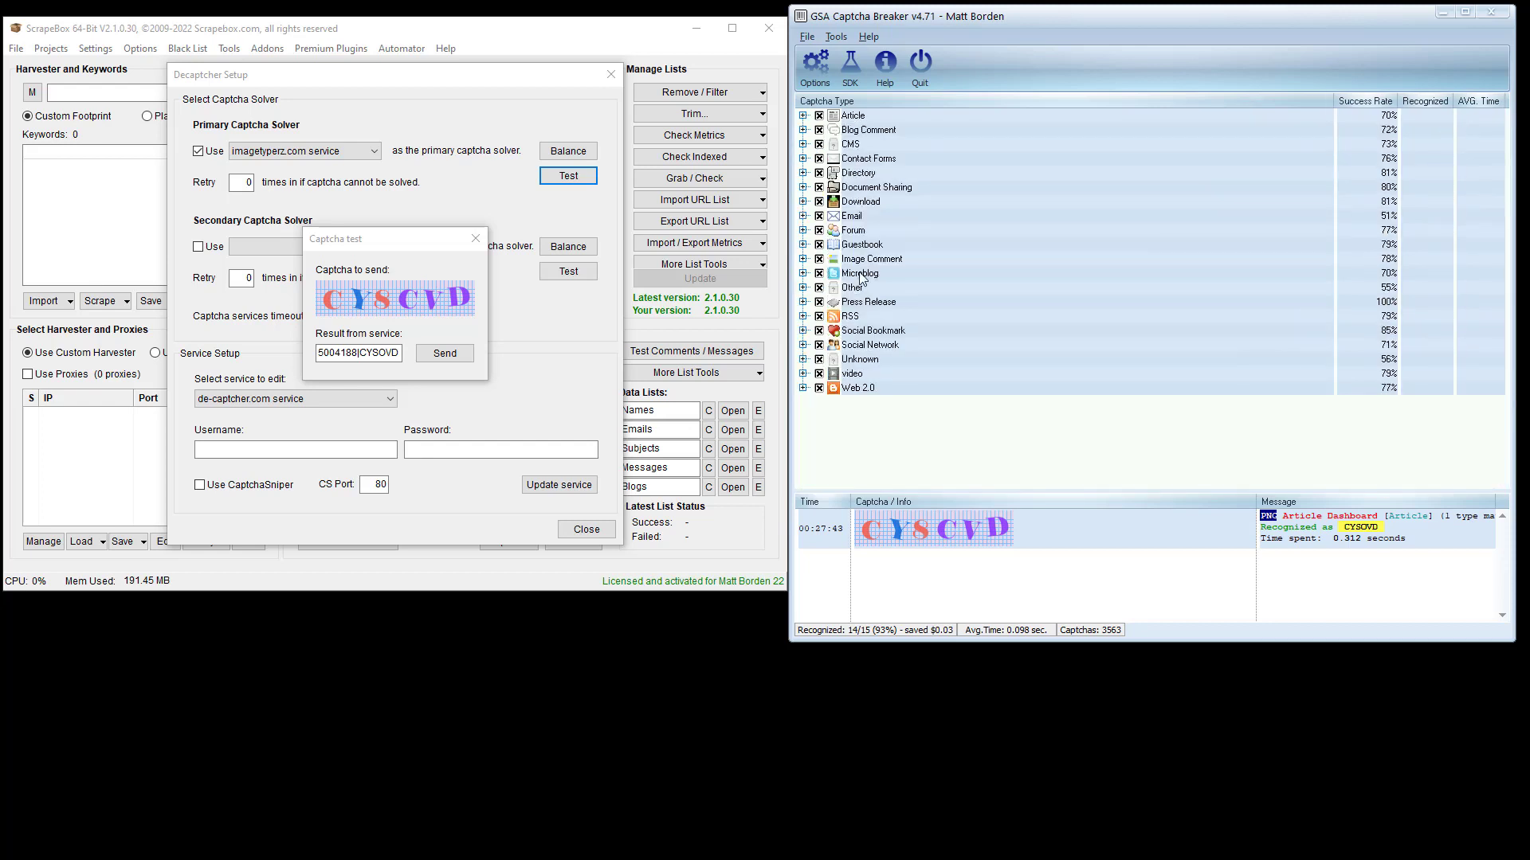
{"action": "left_click", "coordinate": [474, 239]}
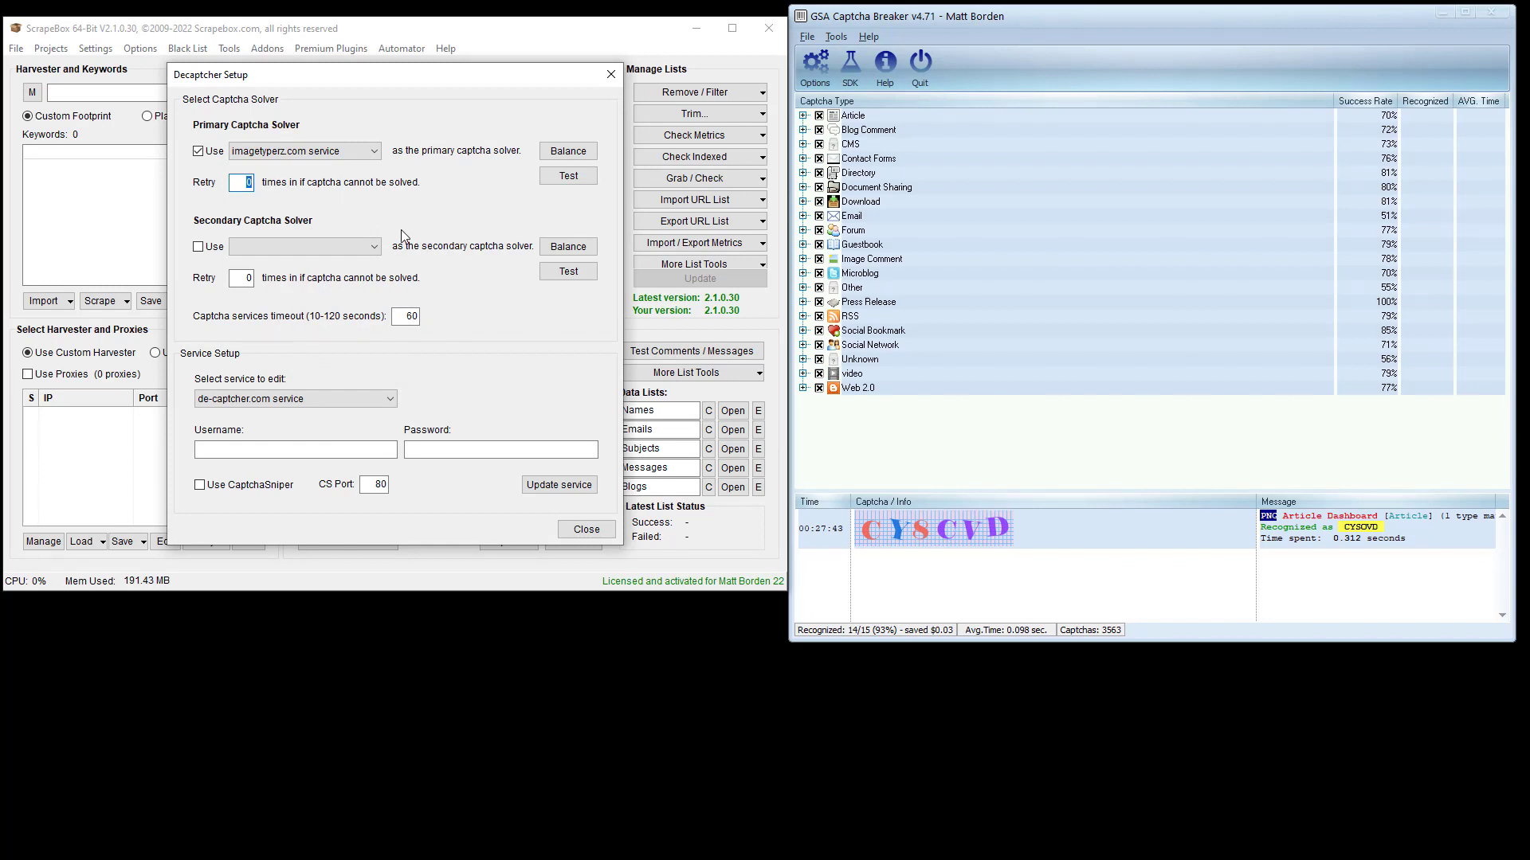
{"action": "type", "text": "5"}
{"action": "key", "text": "Tab"}
{"action": "left_click", "coordinate": [582, 529]}
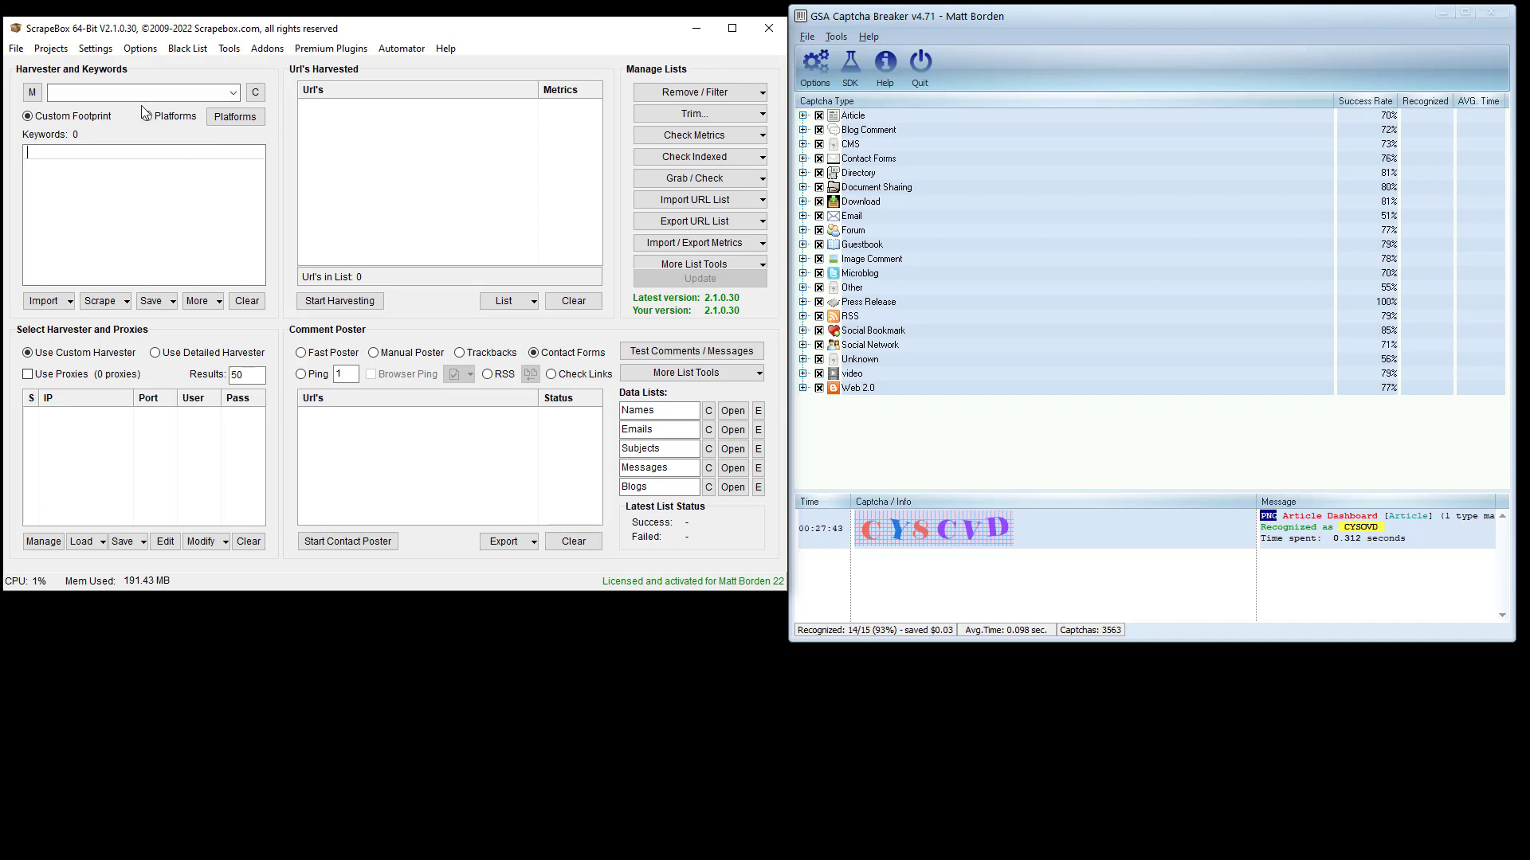
- Reopen GSA Captcha Breaker's Options showing the 127.0.0.1 webserver emulating Image Typerz
{"action": "left_click", "coordinate": [823, 79]}
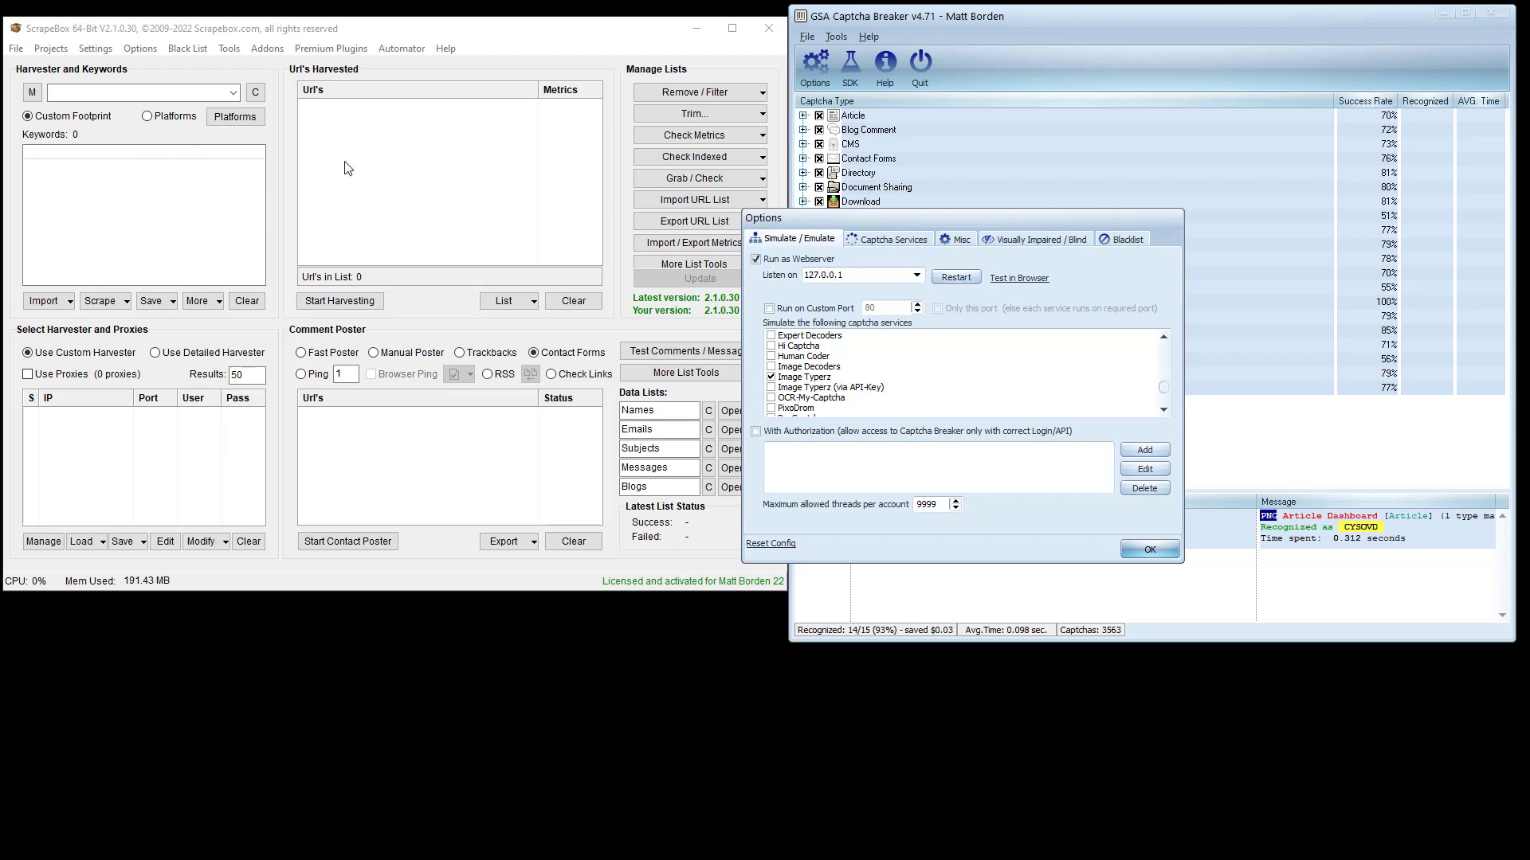
- Close Captcha Breaker's Options and switch captcha logging off from the log's context menu
{"action": "left_click", "coordinate": [1169, 555]}
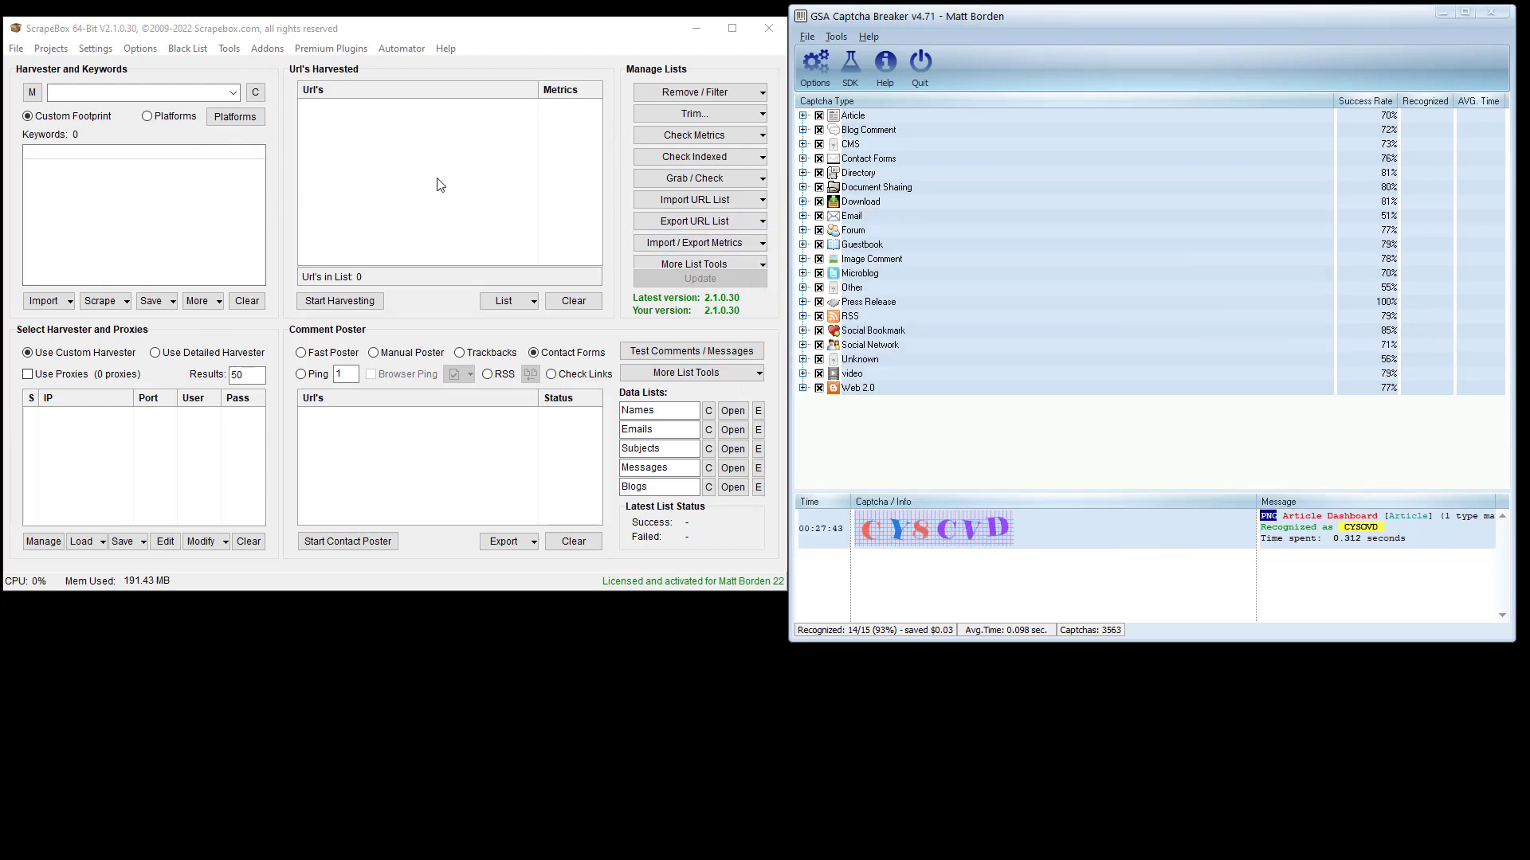
{"action": "right_click", "coordinate": [1152, 559]}
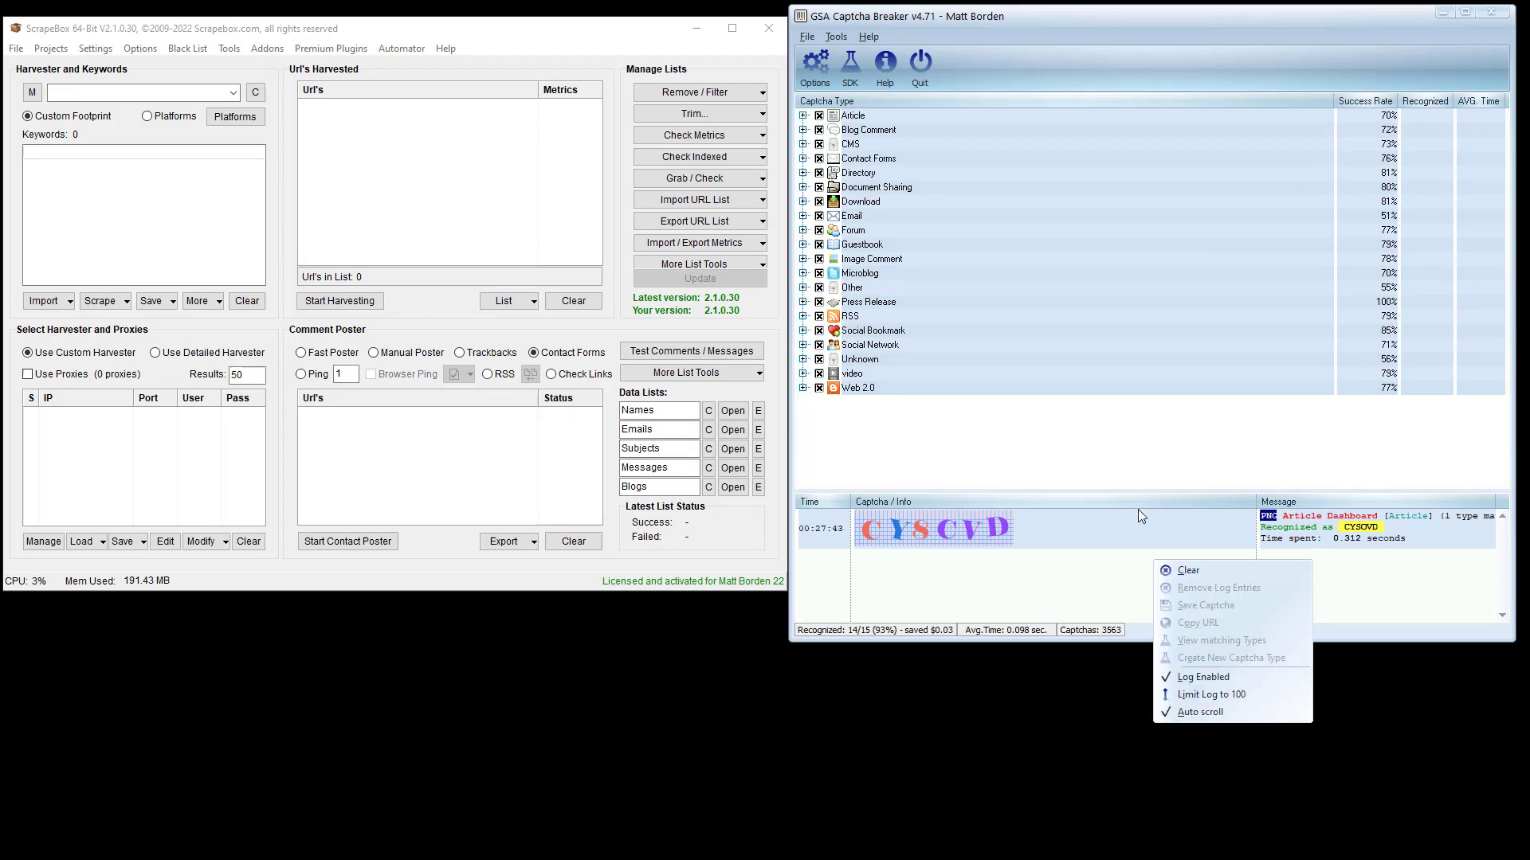
{"action": "left_click", "coordinate": [1110, 537]}
{"action": "right_click", "coordinate": [1111, 537]}
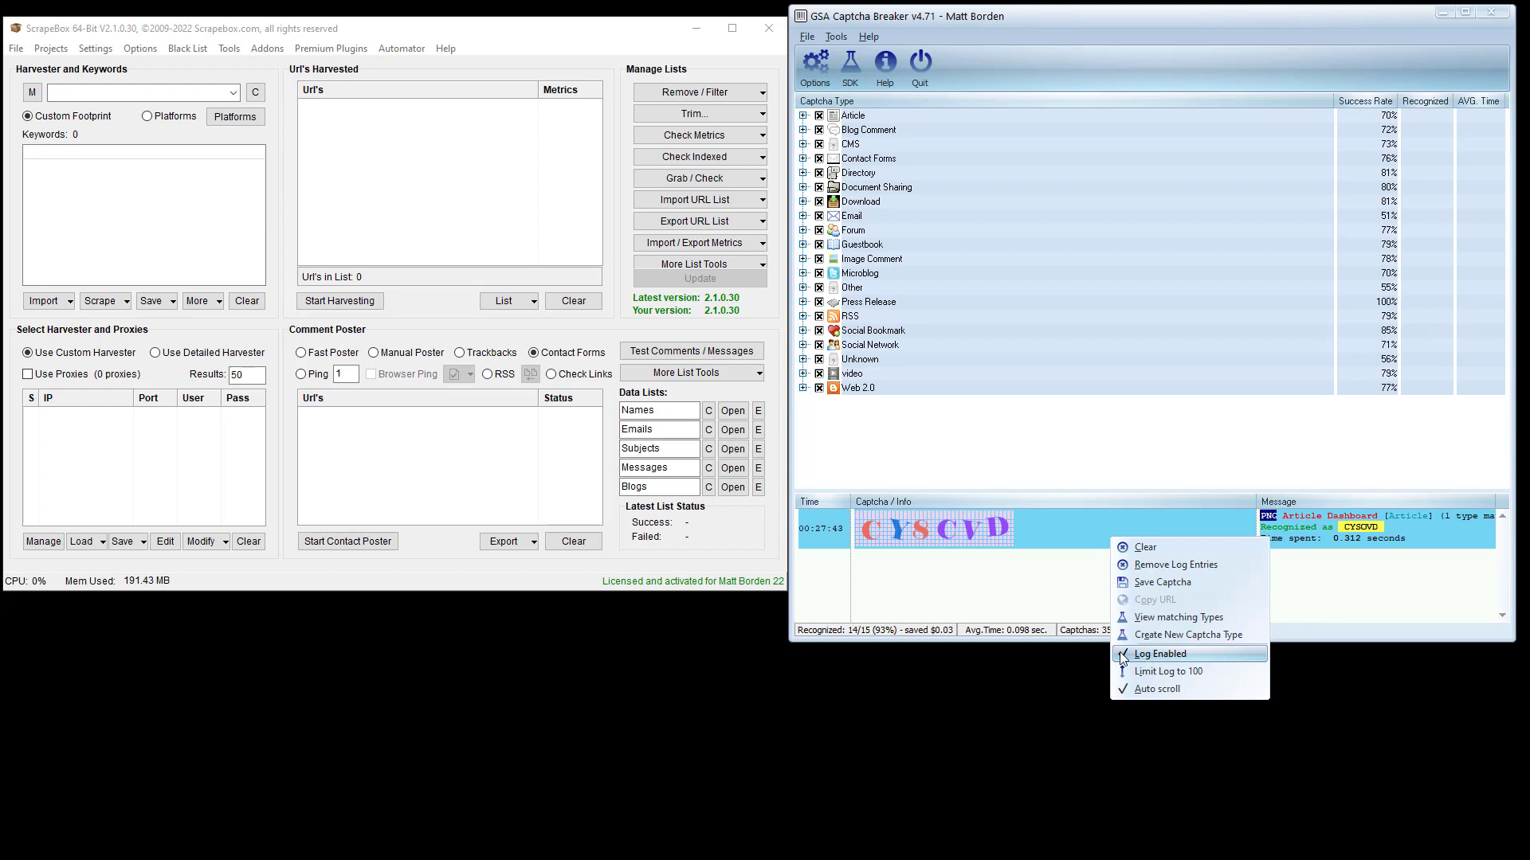
{"action": "left_click", "coordinate": [1157, 654]}
- Turn captcha logging back on, keeping the recognized CYSCVD entry in the log
{"action": "right_click", "coordinate": [1069, 559]}
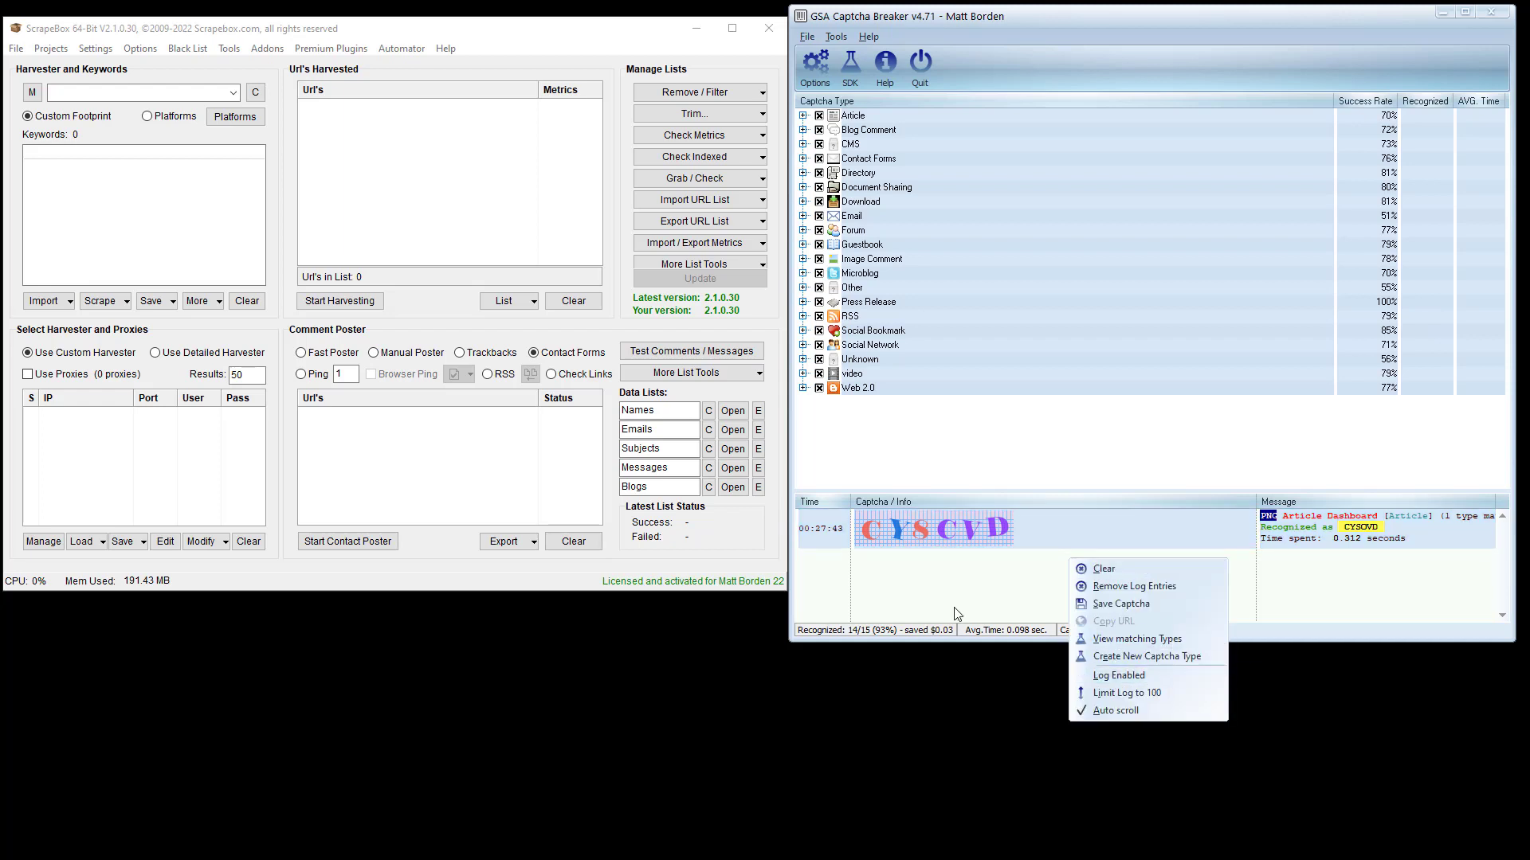
{"action": "left_click", "coordinate": [1159, 677]}
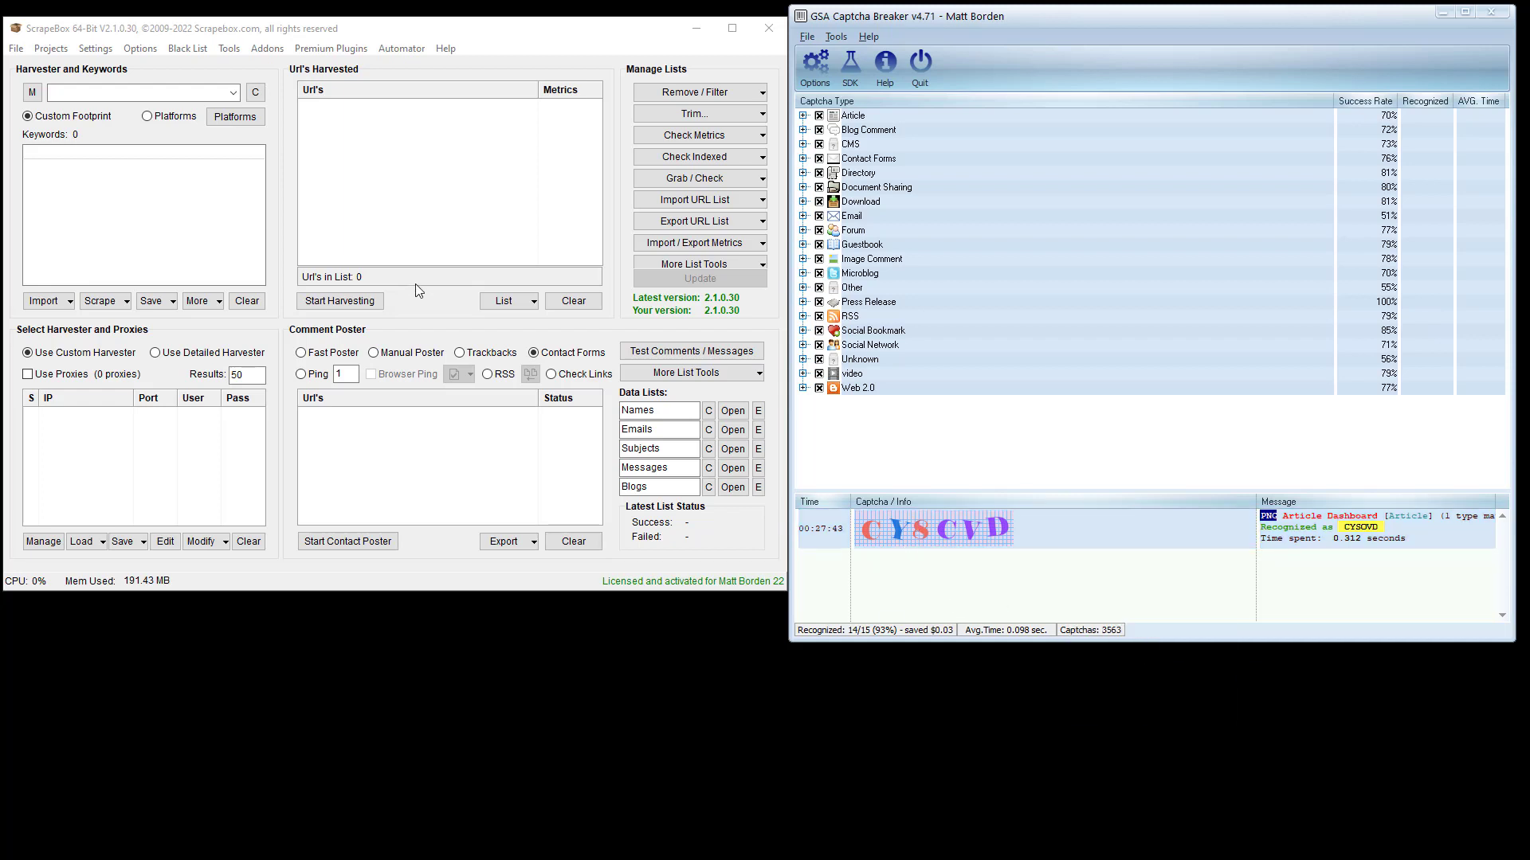
{"action": "right_click", "coordinate": [1068, 561]}
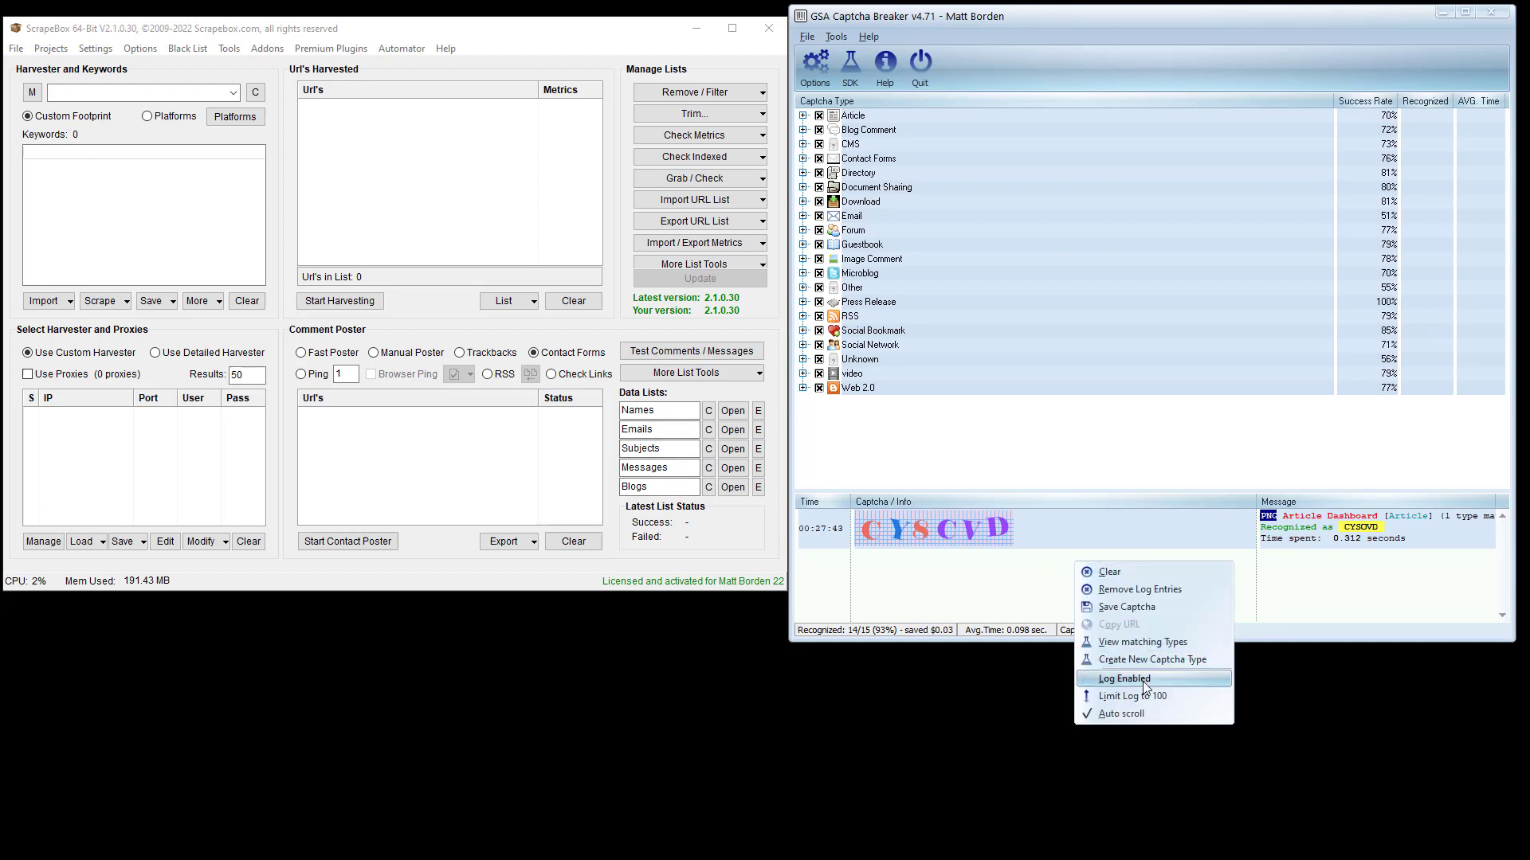
{"action": "left_click", "coordinate": [1155, 677]}
{"action": "right_click", "coordinate": [1060, 555]}
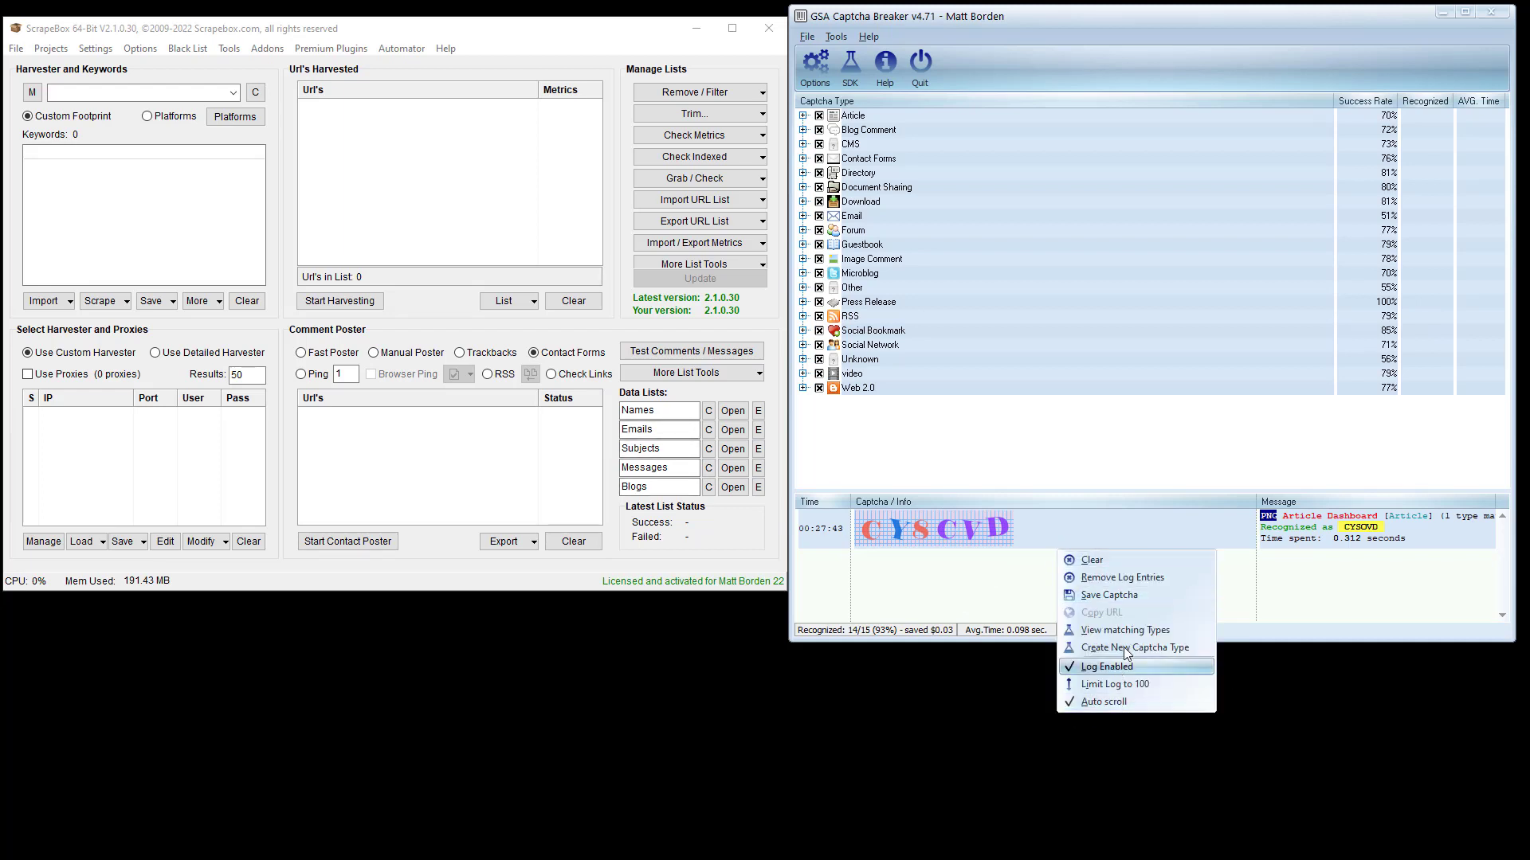
{"action": "left_click", "coordinate": [912, 611]}
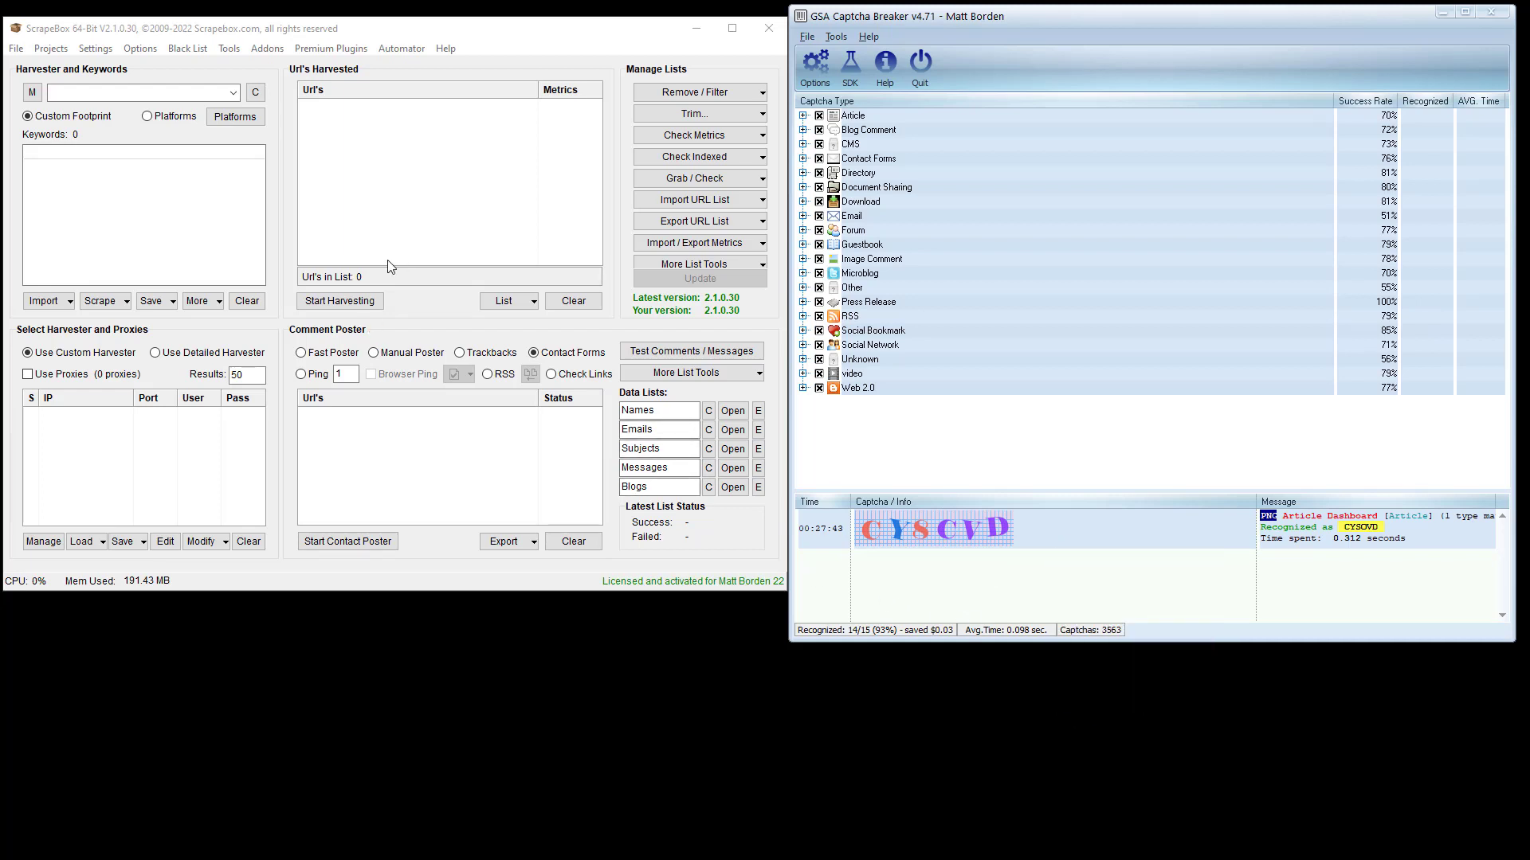